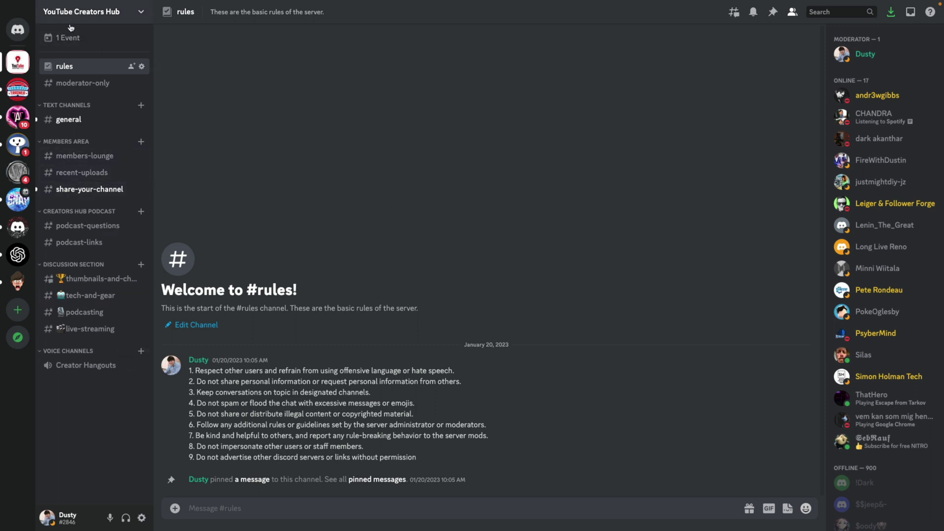
# Step: Open Server Settings for YouTube Creators Hub from the server dropdown
pyautogui.click(111, 16)
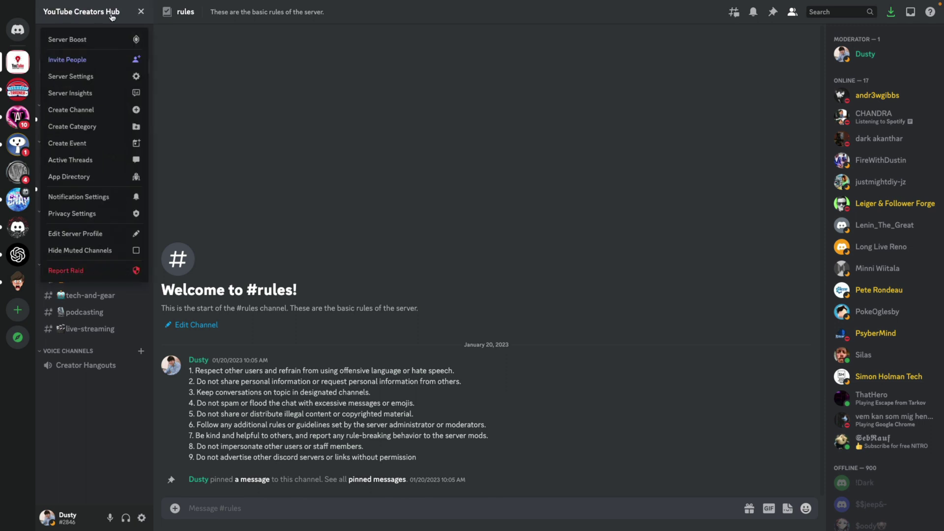
pyautogui.click(89, 77)
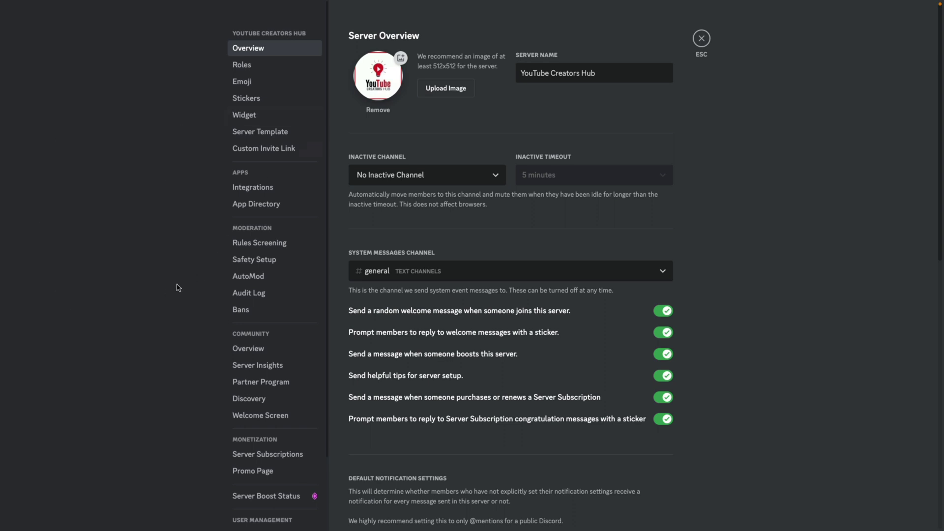
pyautogui.scroll(-3, 204, 325)
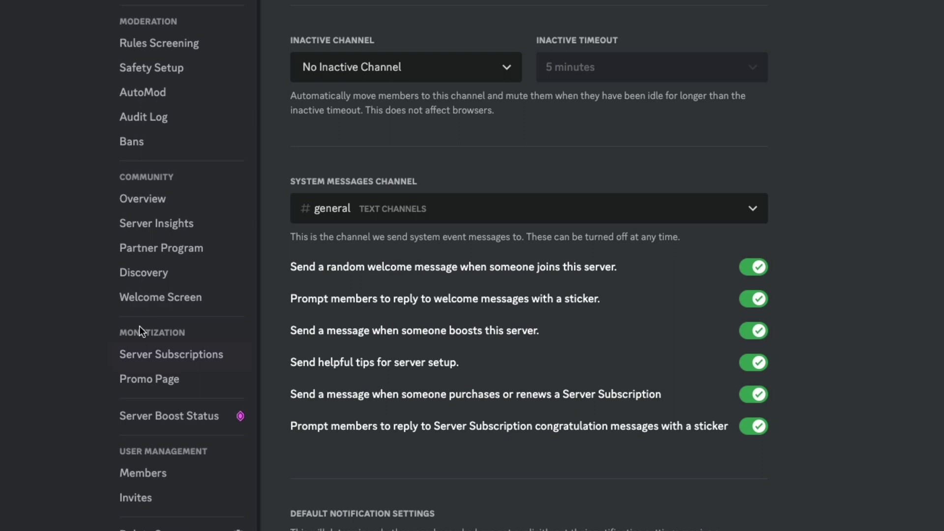
# Step: Open Server Subscriptions under the Monetization settings
pyautogui.click(124, 355)
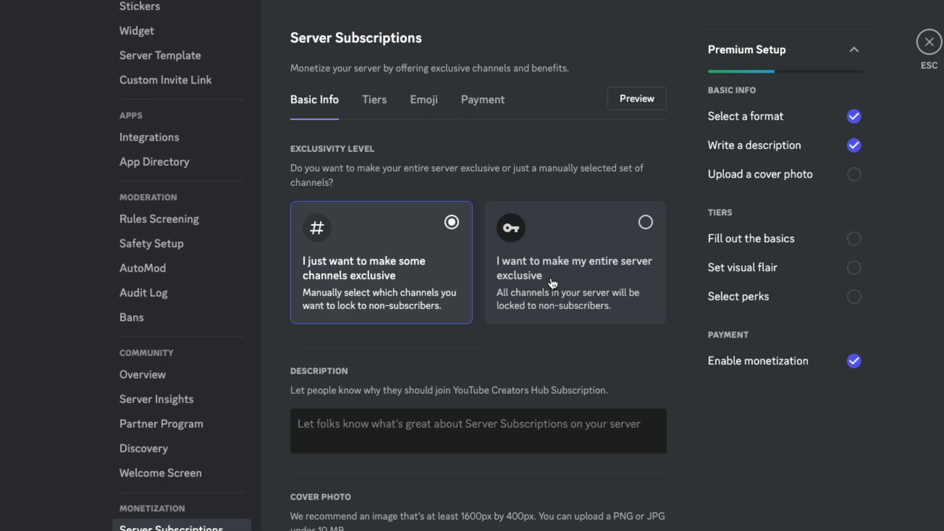
pyautogui.click(647, 222)
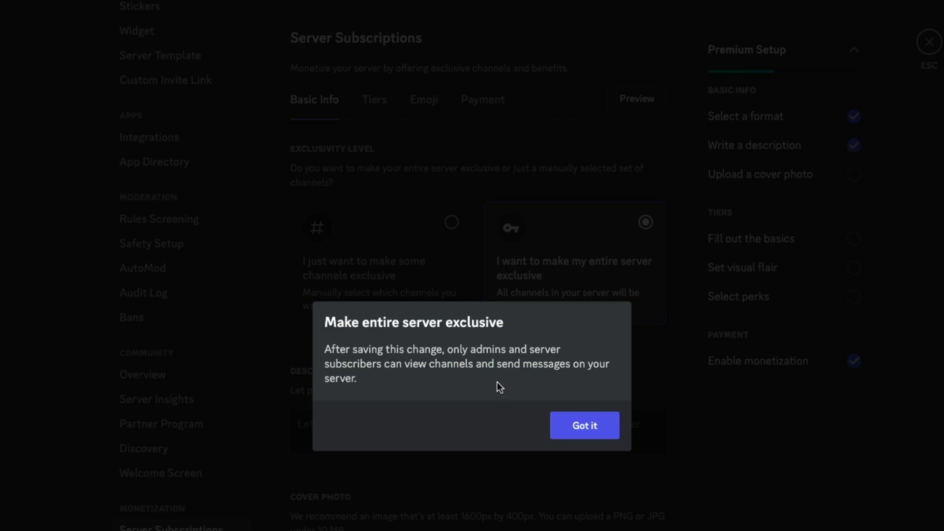
pyautogui.click(582, 427)
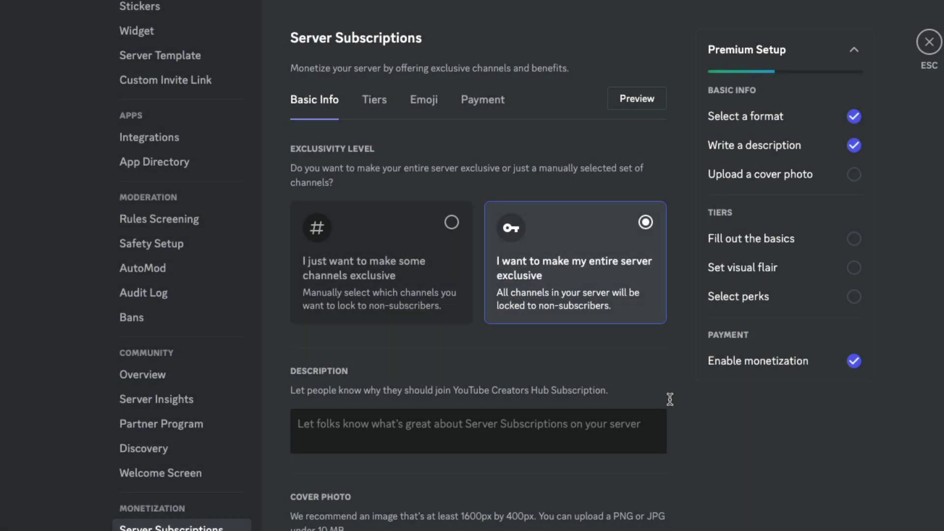
pyautogui.click(451, 220)
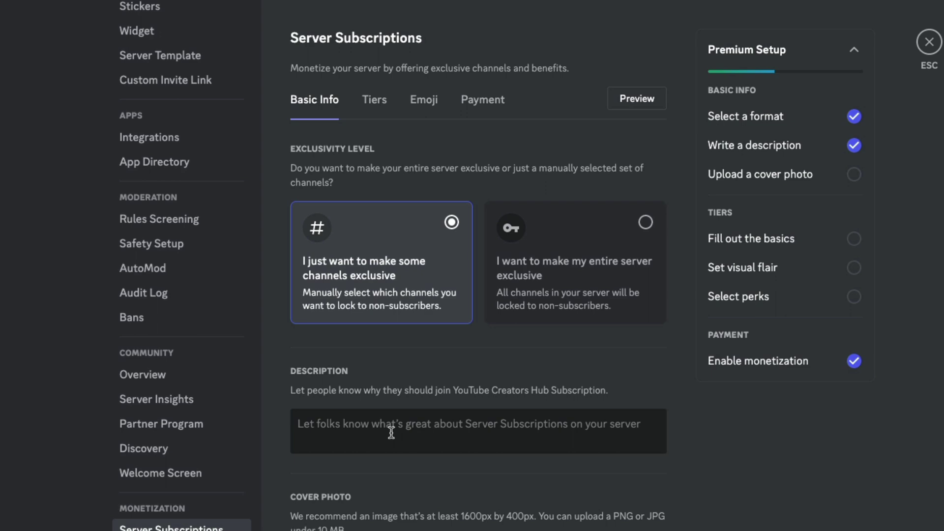
pyautogui.click(386, 441)
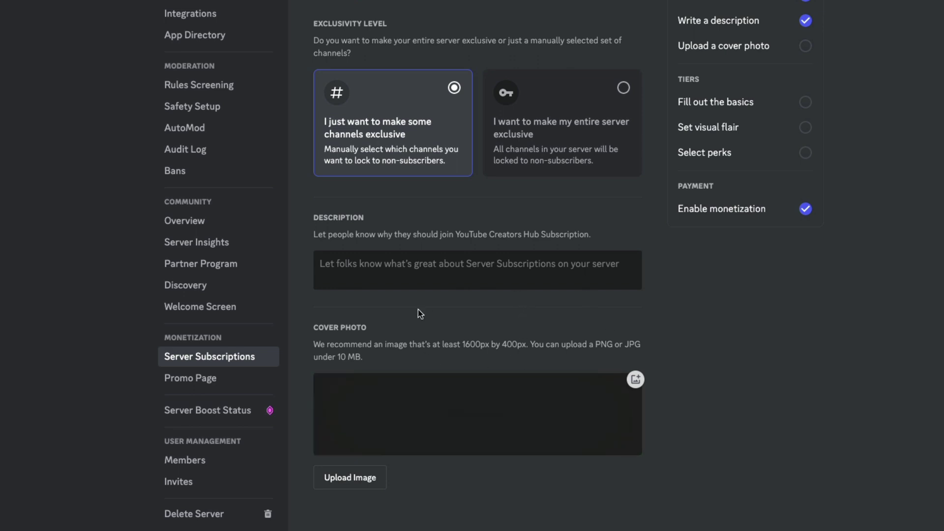
pyautogui.moveTo(418, 414)
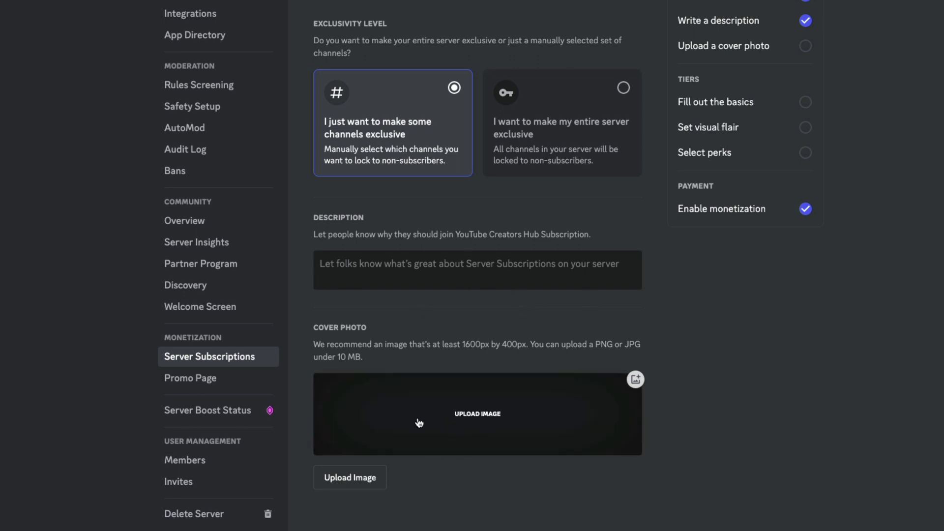
pyautogui.click(441, 413)
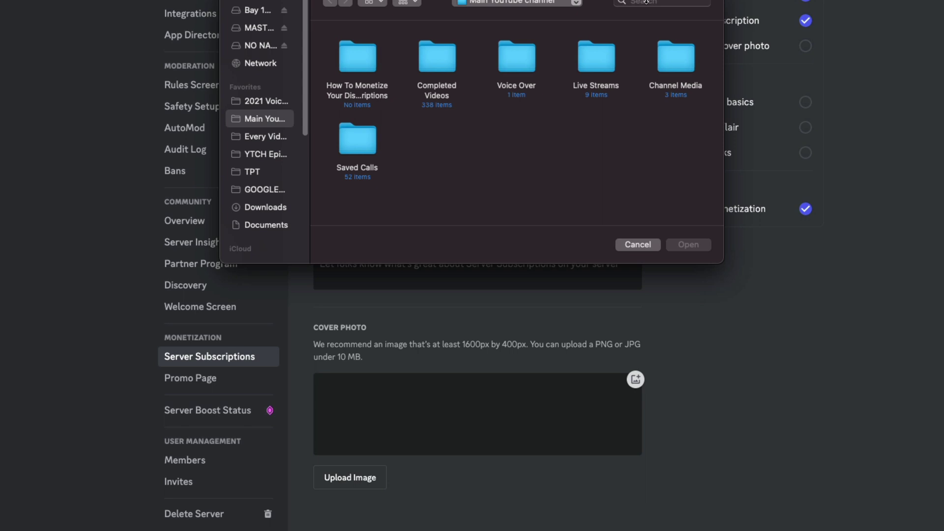
pyautogui.click(638, 244)
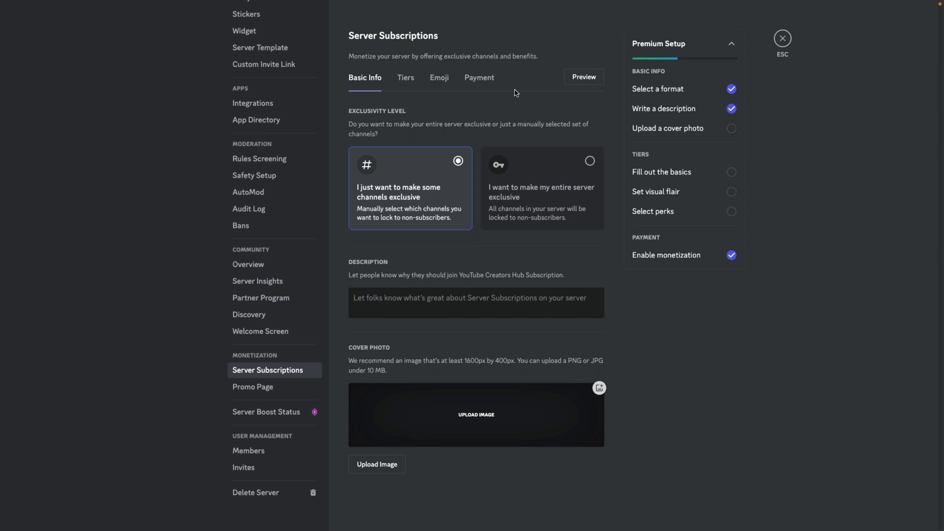
# Step: Create a new draft subscription tier from the Tiers view
pyautogui.click(407, 79)
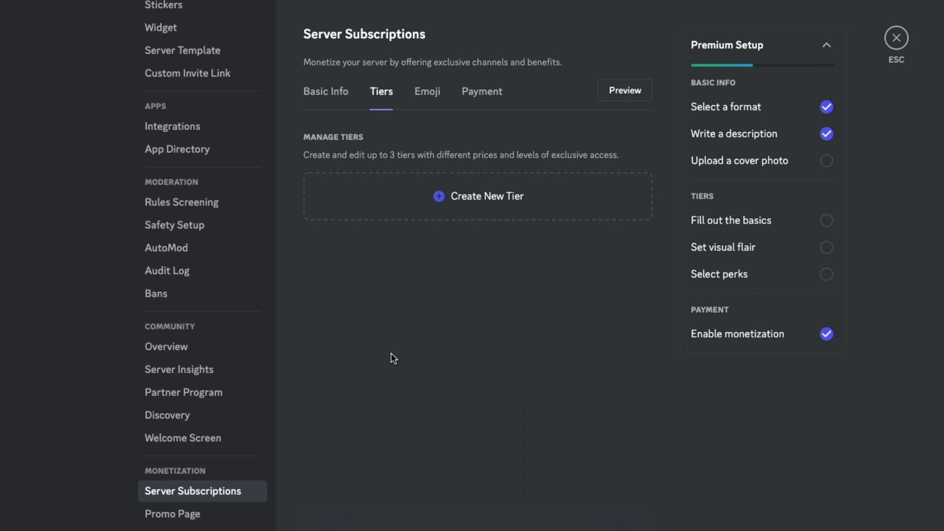
pyautogui.click(481, 206)
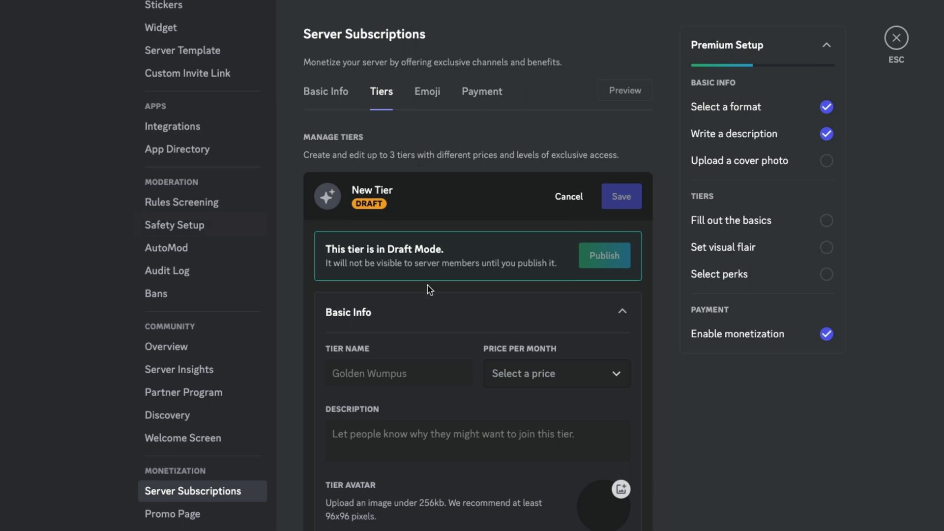
pyautogui.scroll(-1, 403, 284)
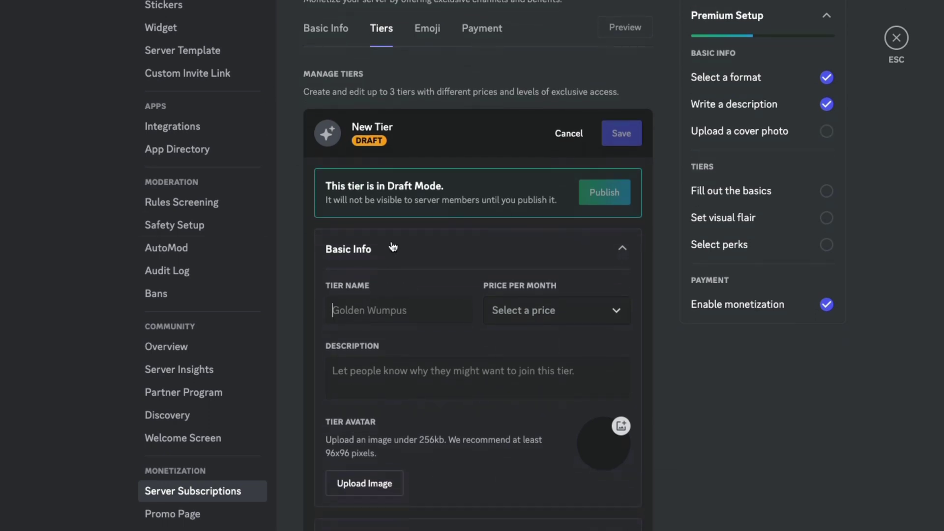
pyautogui.write('Star')
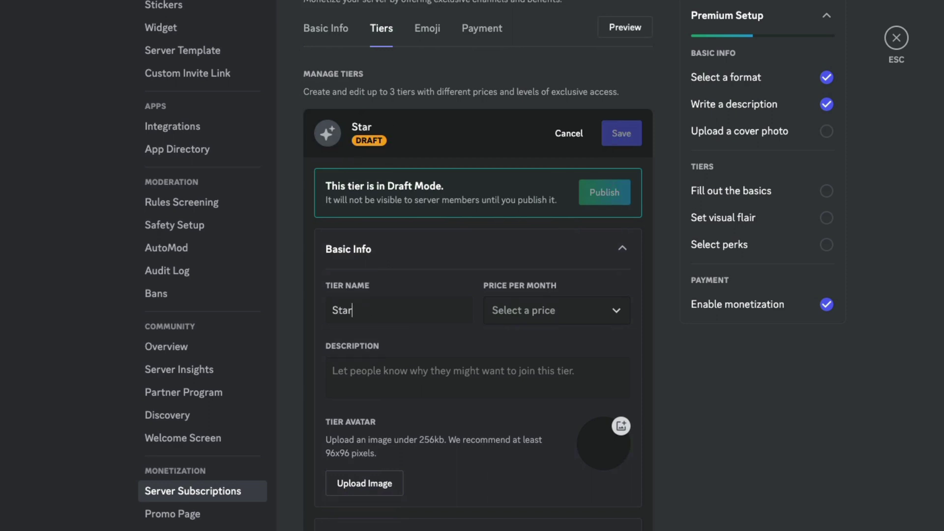
# Step: Set the Star tier's price to $9.99 per month and reach its Channels & Benefits options
pyautogui.click(546, 314)
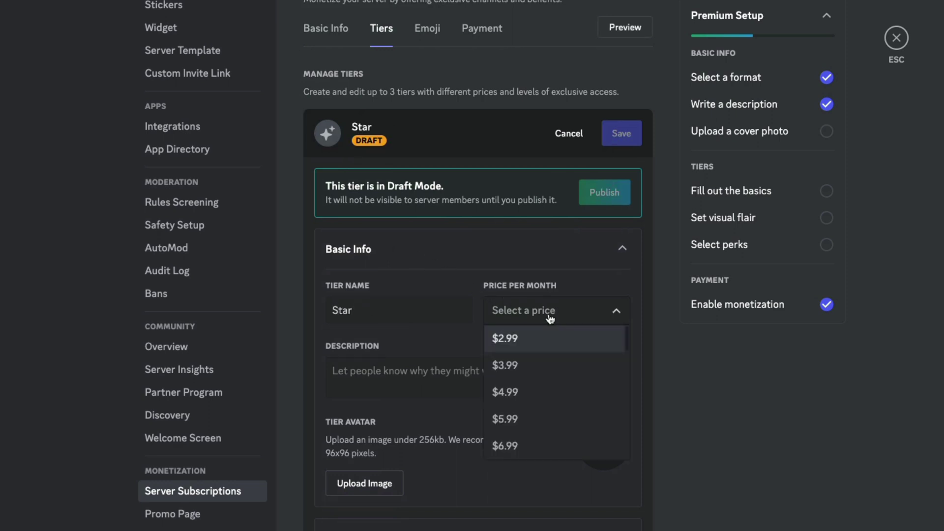
pyautogui.scroll(-3, 546, 381)
pyautogui.scroll(-1, 546, 381)
pyautogui.scroll(-3, 546, 382)
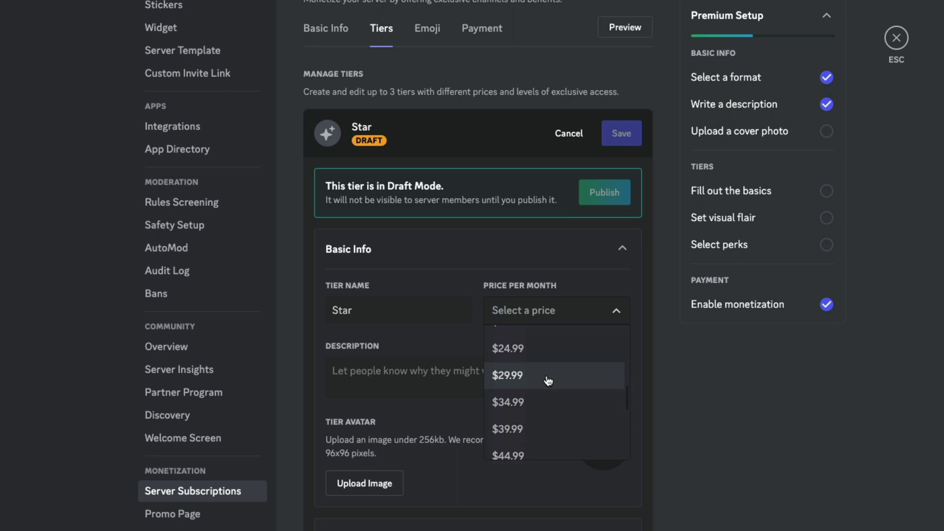
pyautogui.scroll(2, 558, 381)
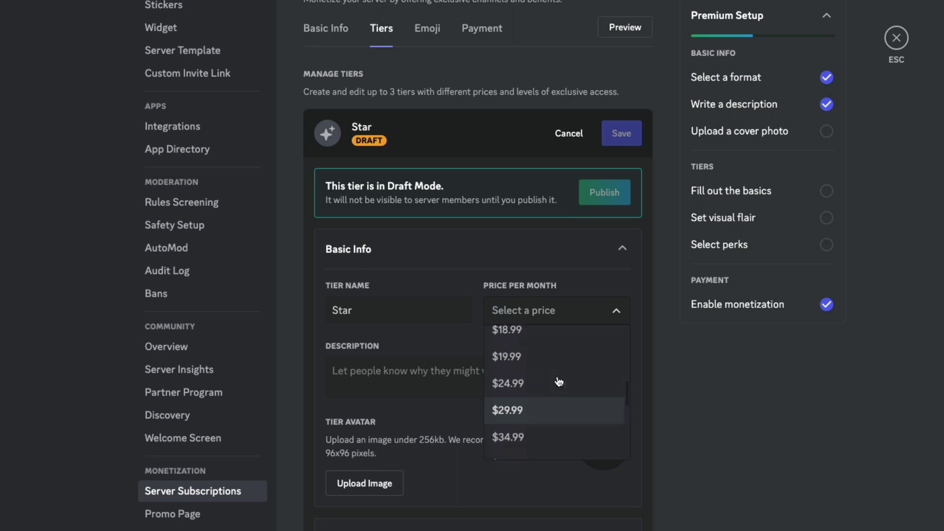
pyautogui.scroll(1, 558, 381)
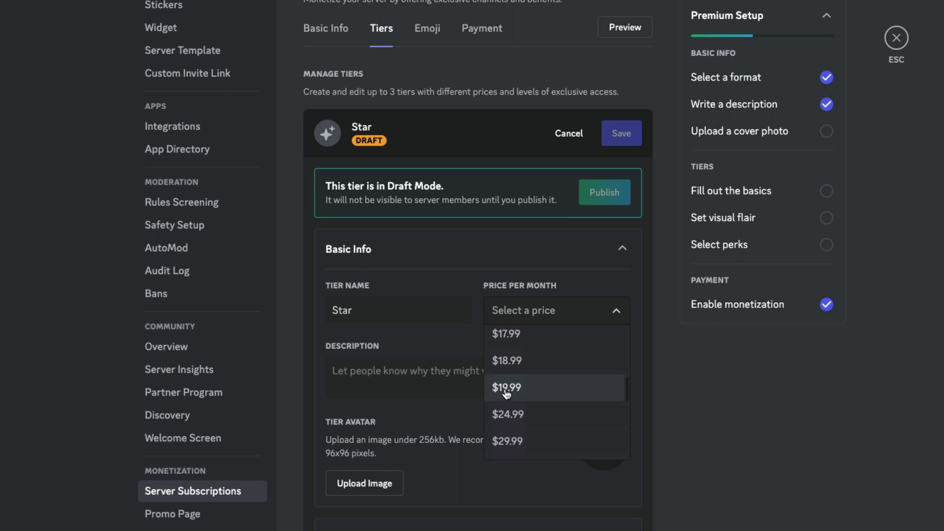
pyautogui.scroll(3, 509, 388)
pyautogui.scroll(3, 516, 388)
pyautogui.scroll(1, 521, 389)
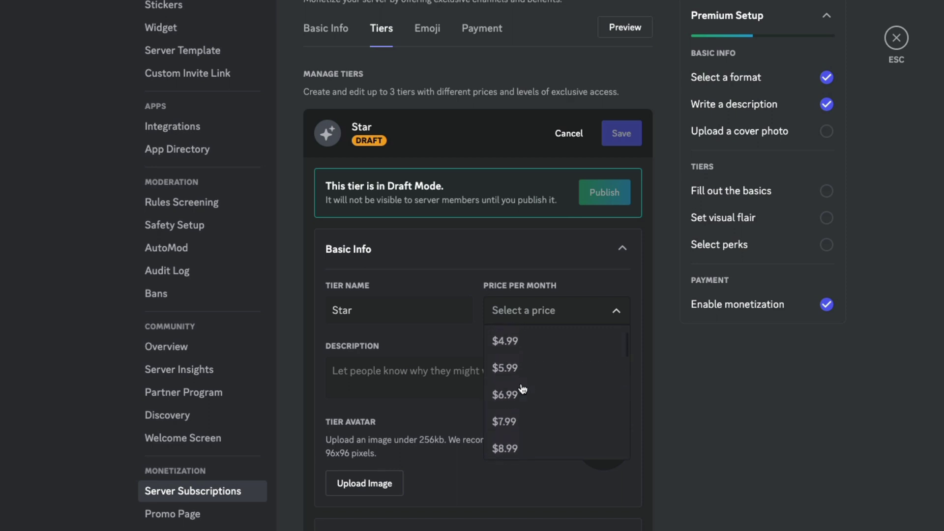
pyautogui.scroll(-2, 522, 389)
pyautogui.click(512, 404)
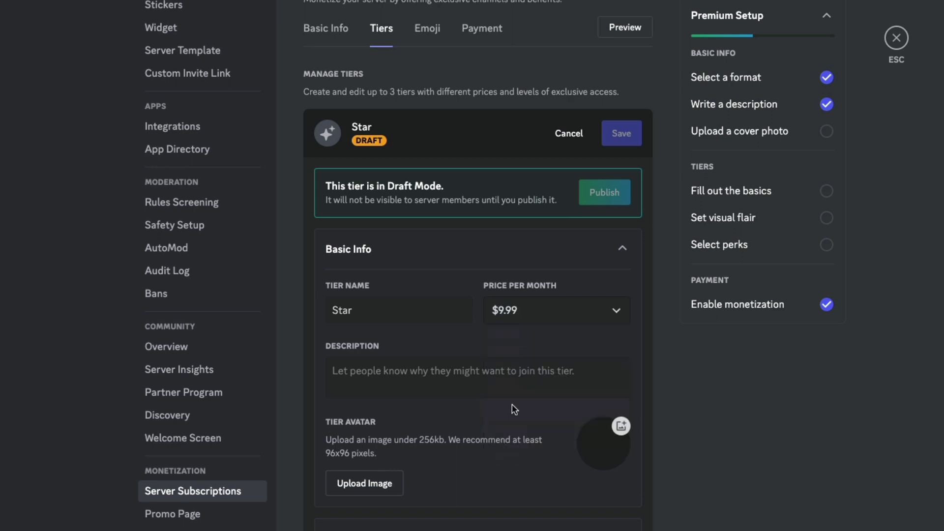
pyautogui.click(412, 376)
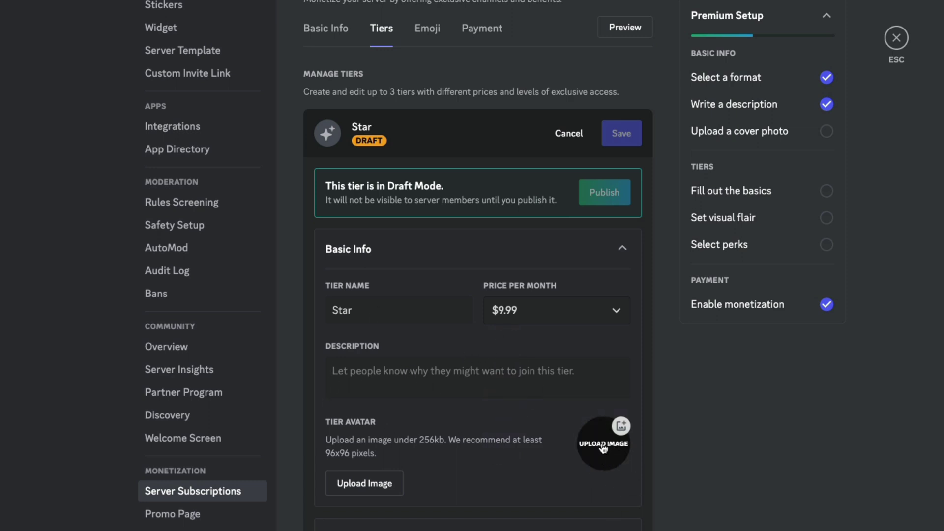
pyautogui.moveTo(603, 444)
pyautogui.scroll(-3, 474, 425)
pyautogui.click(397, 445)
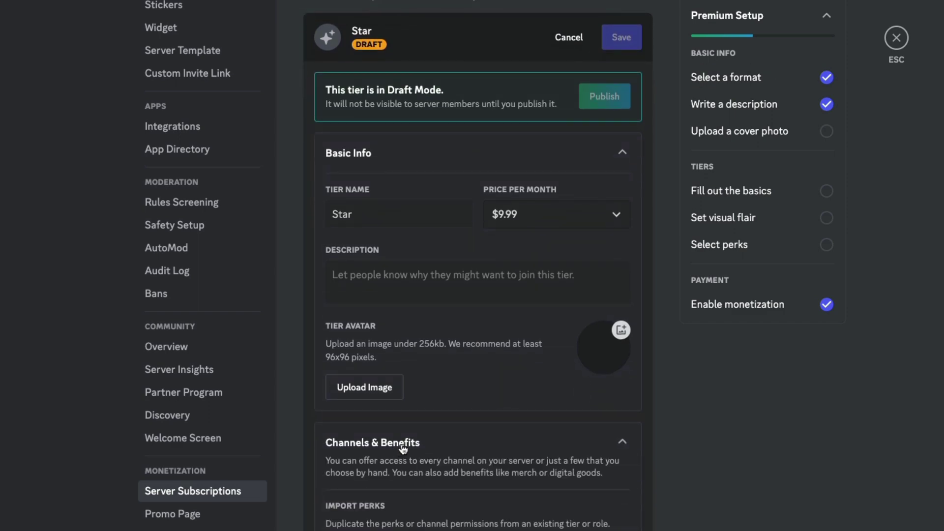
pyautogui.scroll(-3, 369, 174)
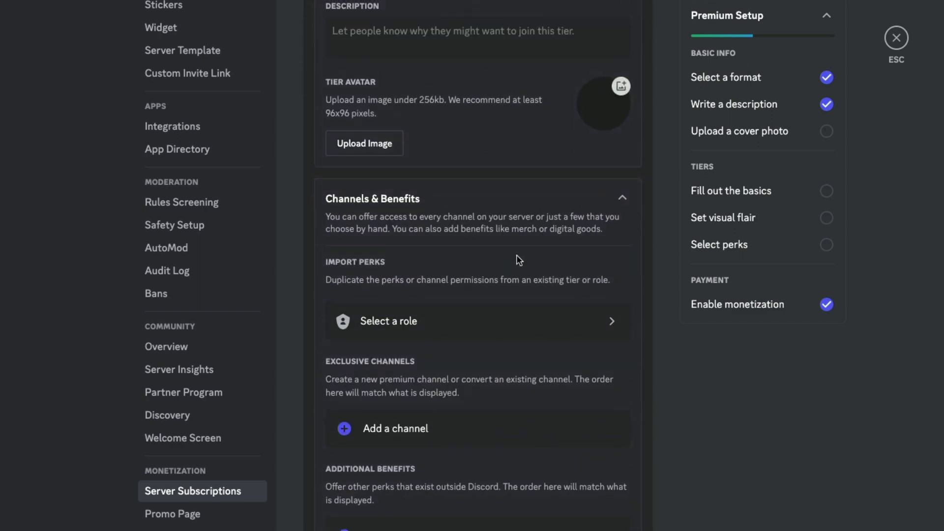
pyautogui.scroll(2, 514, 255)
pyautogui.scroll(2, 509, 274)
pyautogui.scroll(-4, 509, 282)
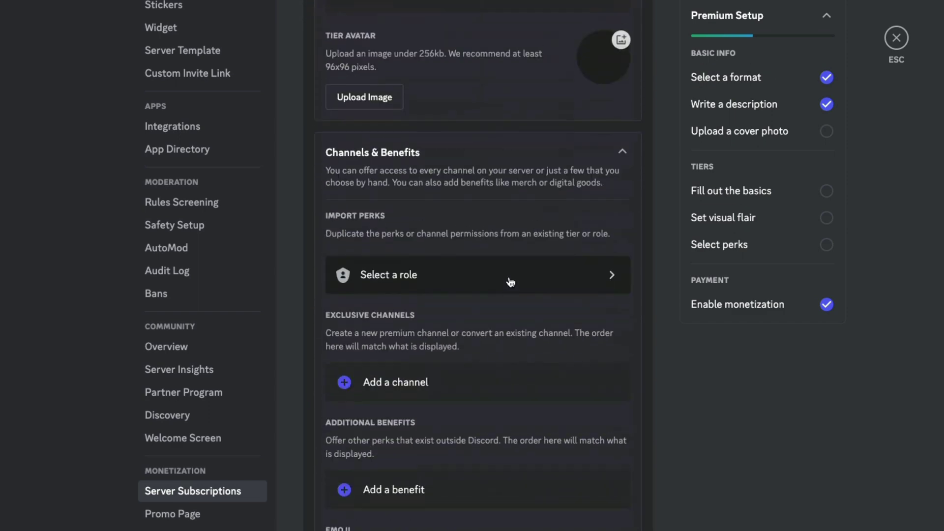
# Step: Browse the role import list twice without choosing, then leave Server Settings for the rules channel
pyautogui.click(468, 275)
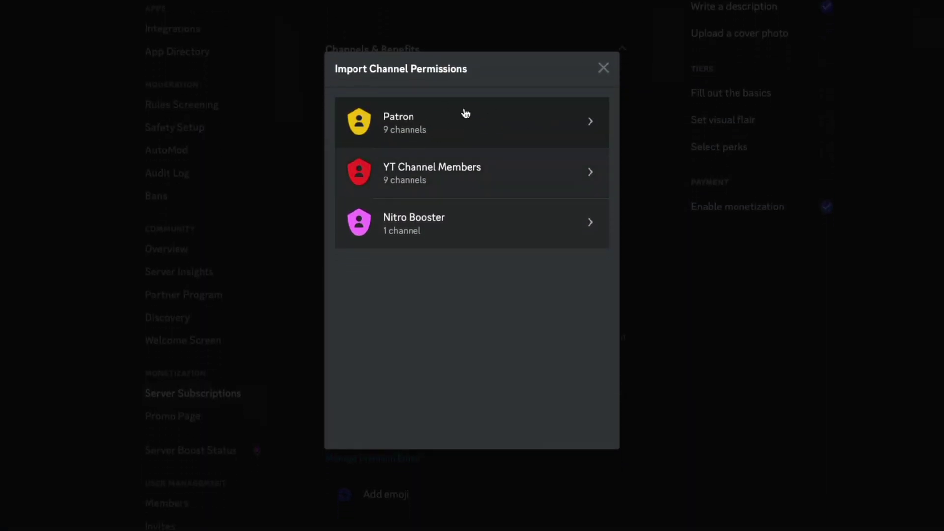
pyautogui.click(604, 68)
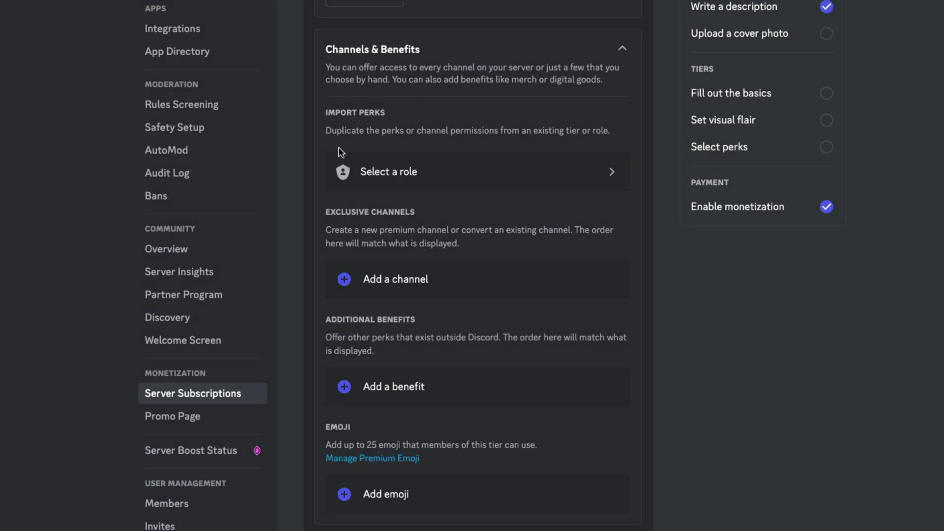
pyautogui.click(436, 179)
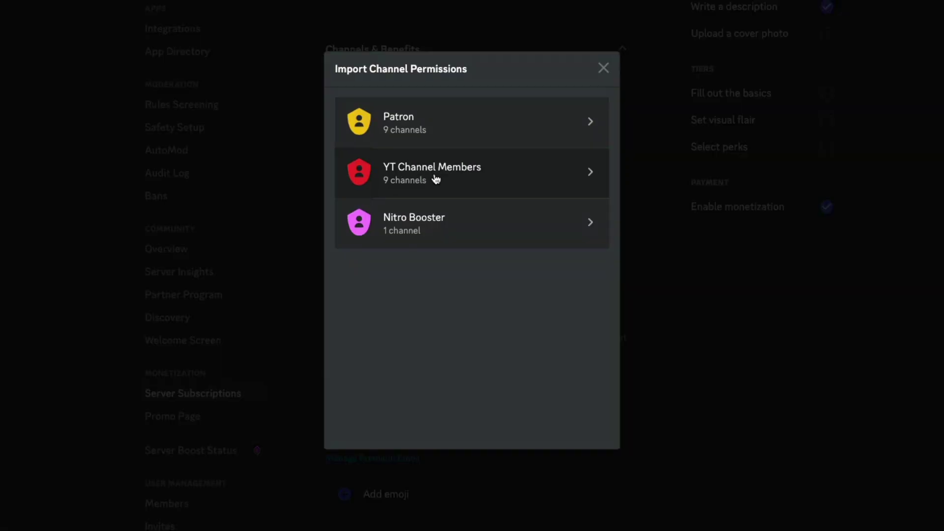
pyautogui.click(603, 69)
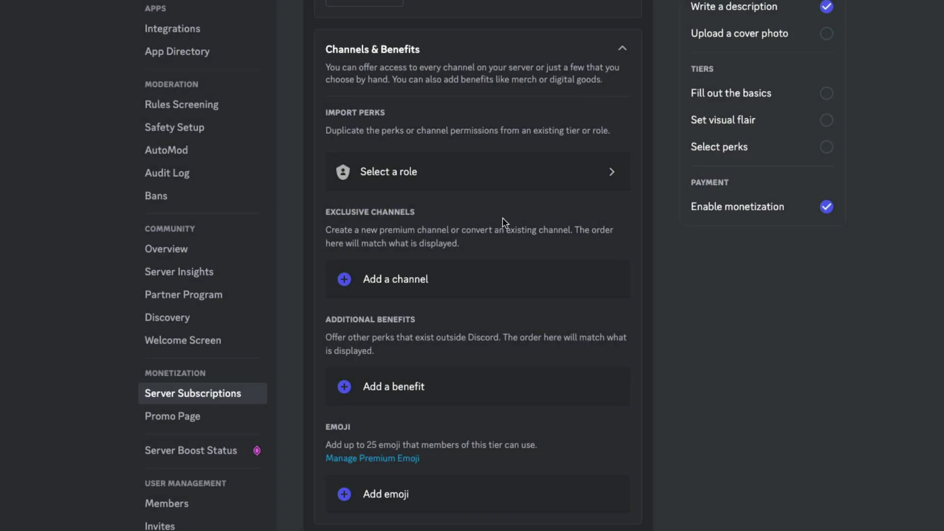
pyautogui.scroll(-1, 503, 221)
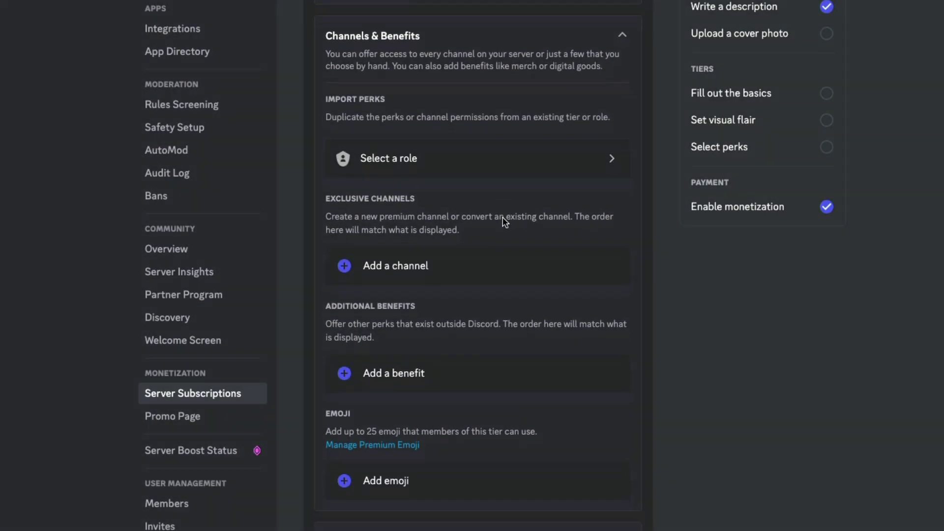
pyautogui.scroll(1, 517, 67)
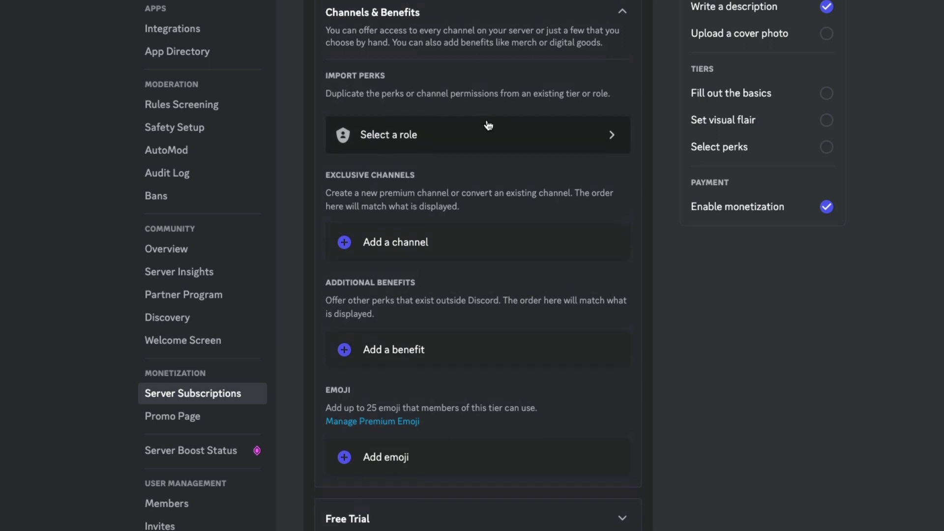
pyautogui.scroll(-2, 472, 115)
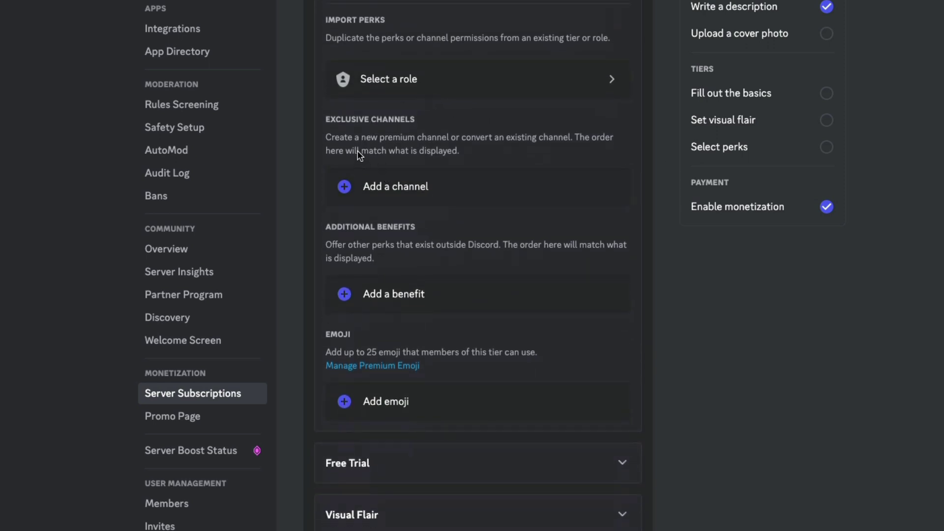
pyautogui.scroll(10, 363, 153)
pyautogui.scroll(2, 364, 153)
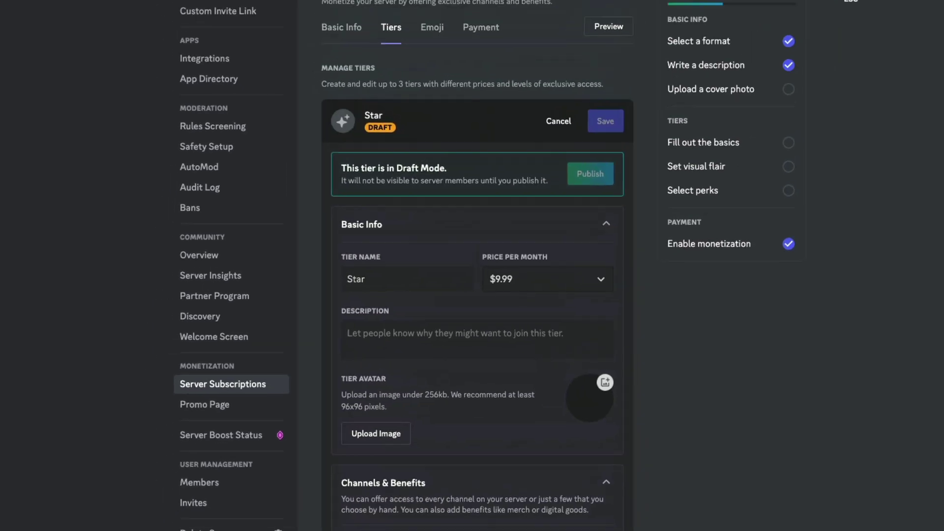
pyautogui.press('Escape')
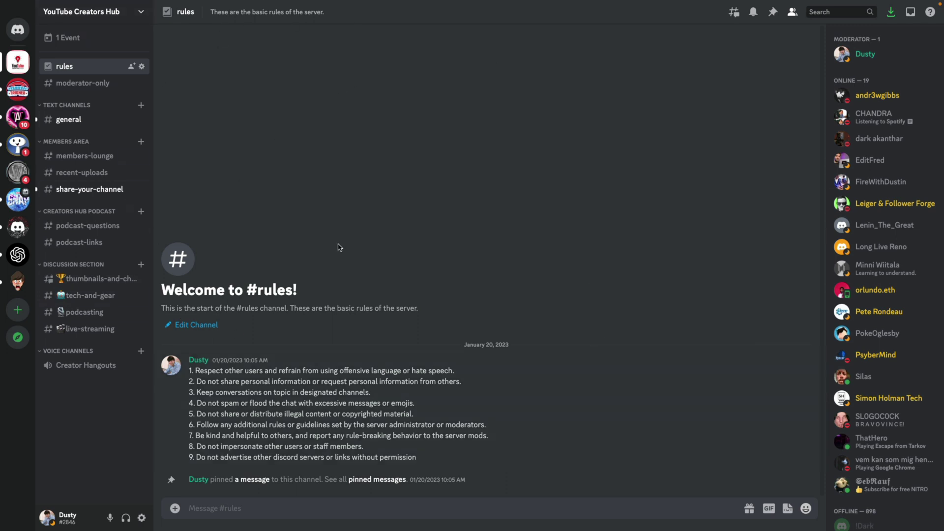
pyautogui.moveTo(85, 156)
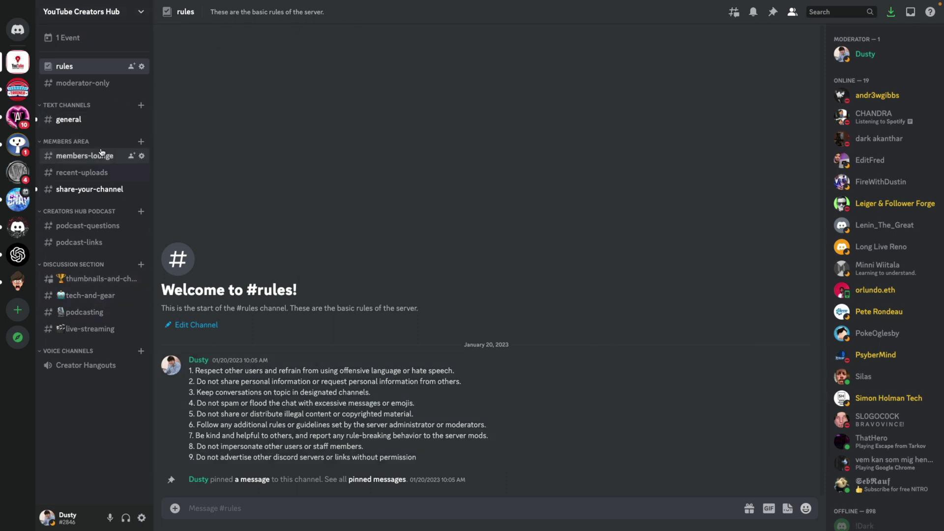
# Step: Return to the Star draft tier in Server Subscriptions and start importing permissions from a role
pyautogui.click(104, 15)
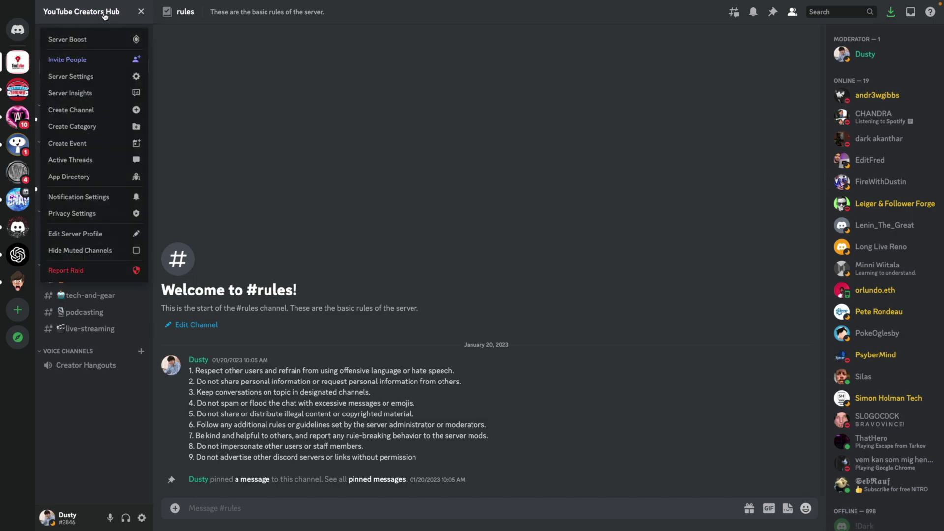
pyautogui.click(71, 76)
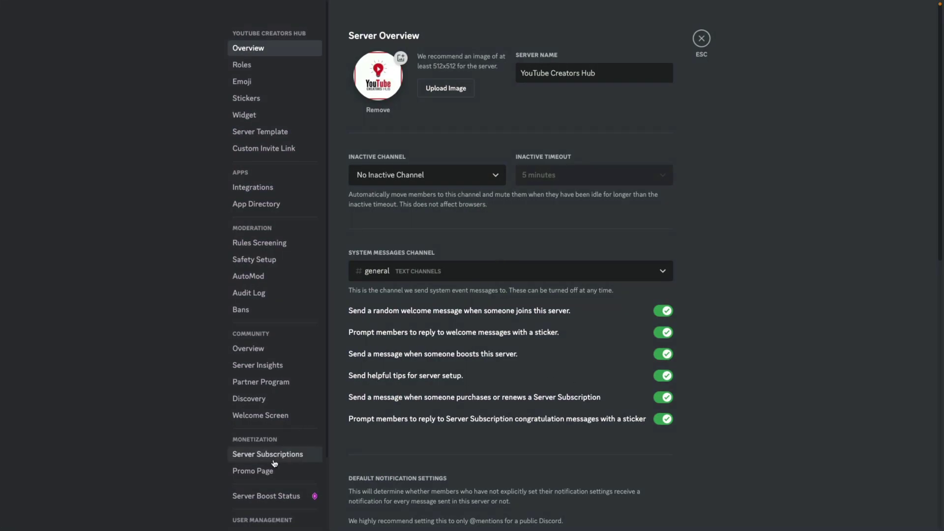
pyautogui.click(266, 455)
pyautogui.click(406, 77)
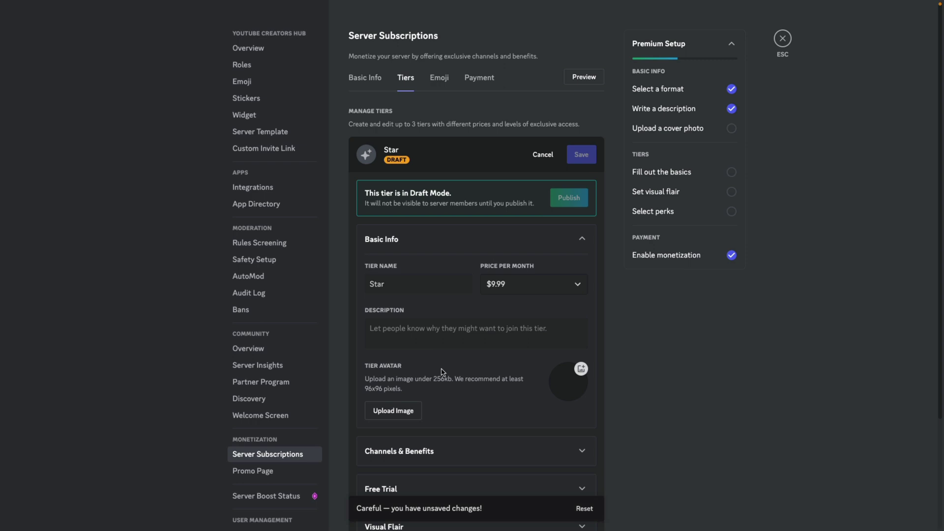
pyautogui.scroll(-3, 441, 374)
pyautogui.scroll(-2, 440, 373)
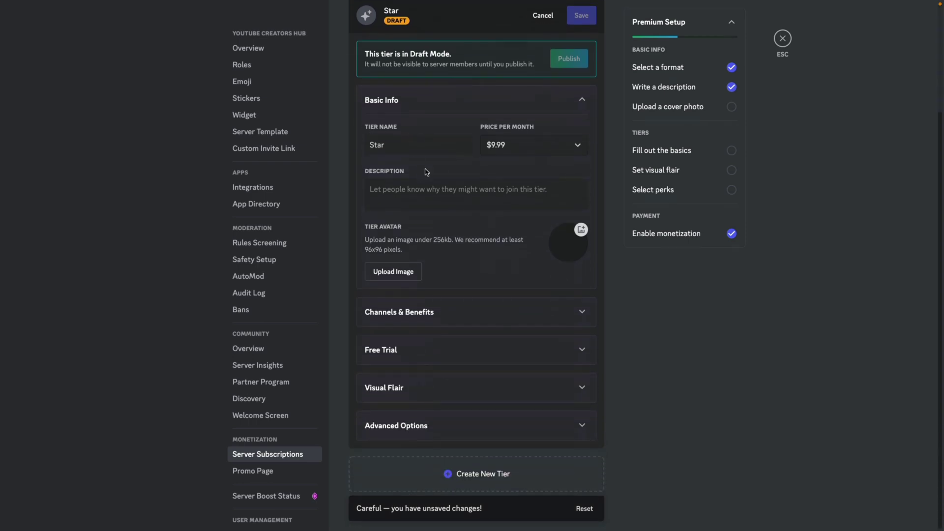
pyautogui.scroll(1, 424, 173)
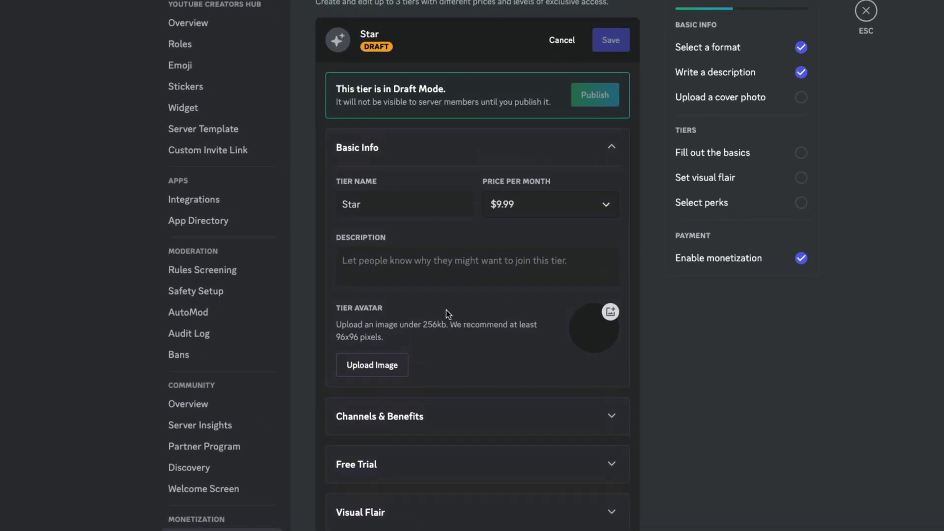
pyautogui.scroll(-1, 447, 310)
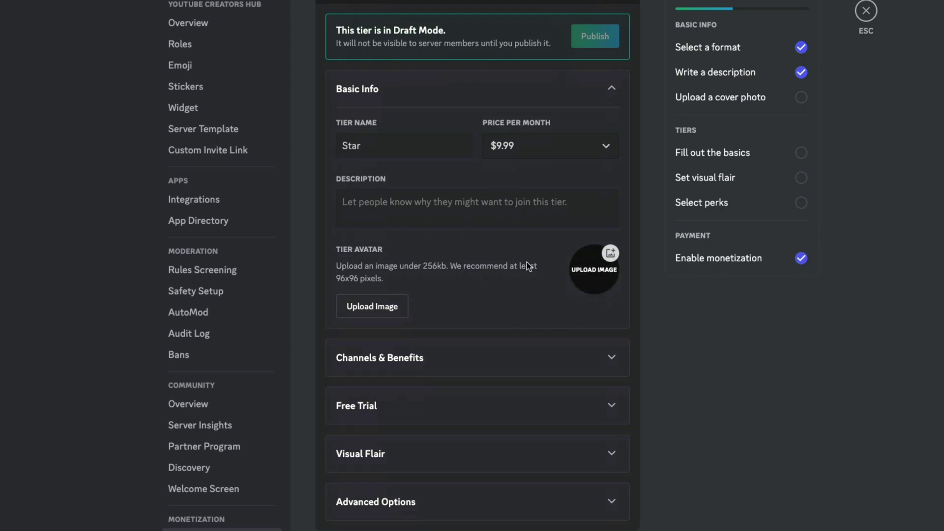
pyautogui.click(445, 359)
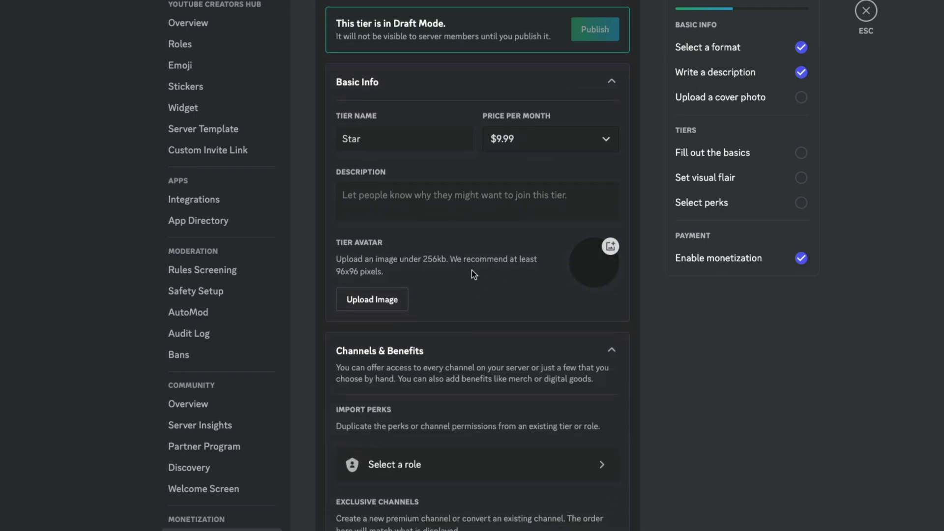
pyautogui.scroll(-3, 457, 273)
pyautogui.click(420, 246)
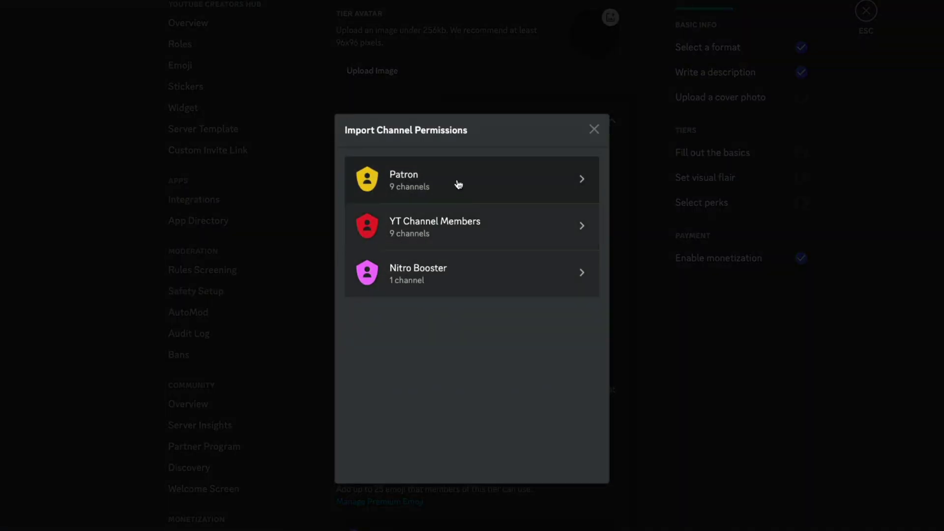
# Step: Import the Patron role's channels as exclusive channels, then remove recent-uploads from them
pyautogui.click(458, 185)
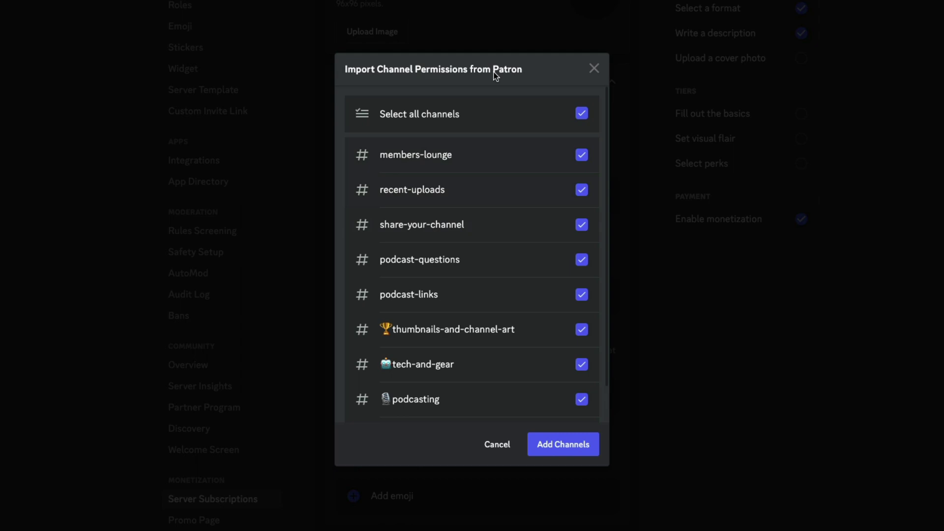
pyautogui.click(552, 443)
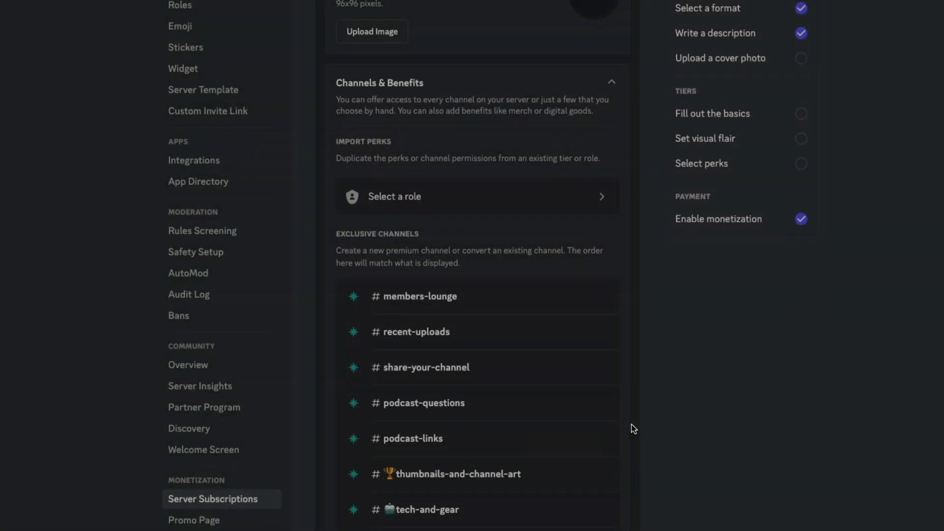
pyautogui.scroll(-3, 462, 295)
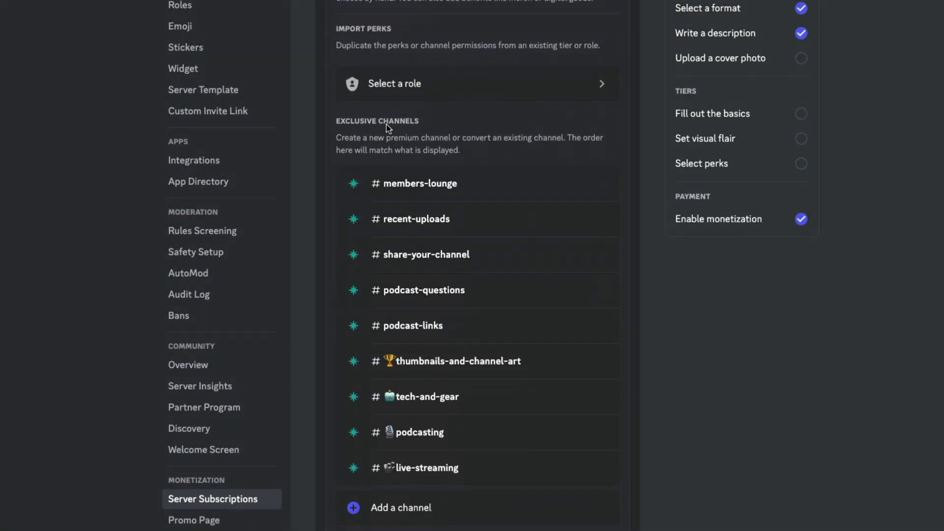
pyautogui.moveTo(413, 332)
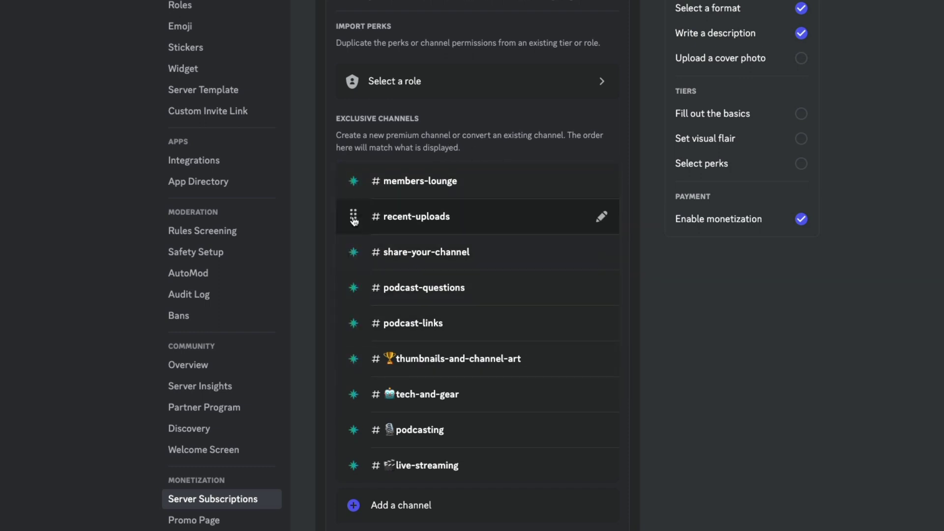
pyautogui.moveTo(355, 224); pyautogui.dragTo(359, 214)
pyautogui.click(603, 214)
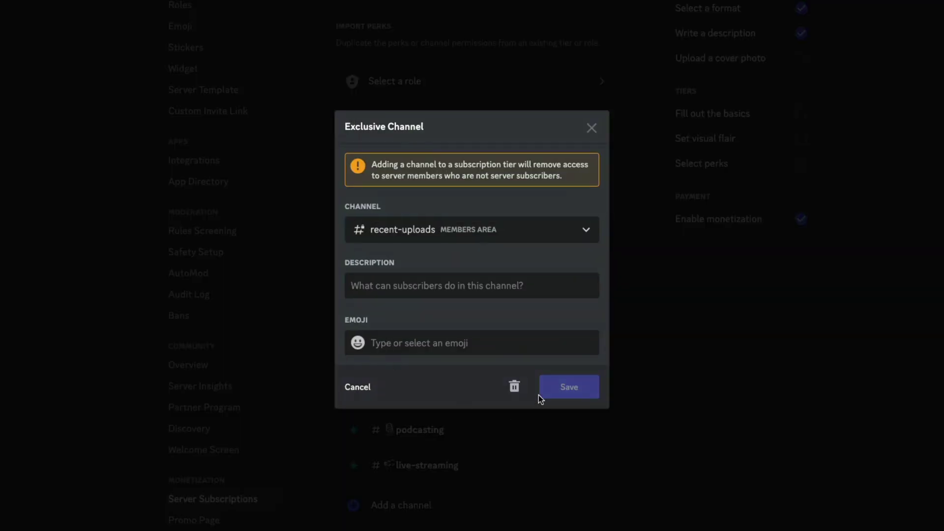
pyautogui.click(514, 387)
pyautogui.scroll(-1, 583, 332)
pyautogui.scroll(-2, 603, 344)
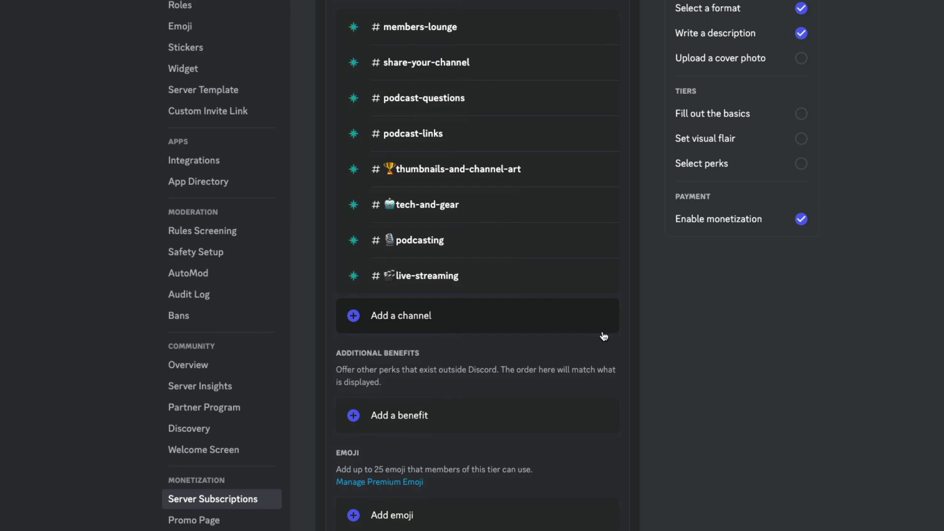
pyautogui.scroll(-2, 594, 339)
pyautogui.scroll(5, 539, 325)
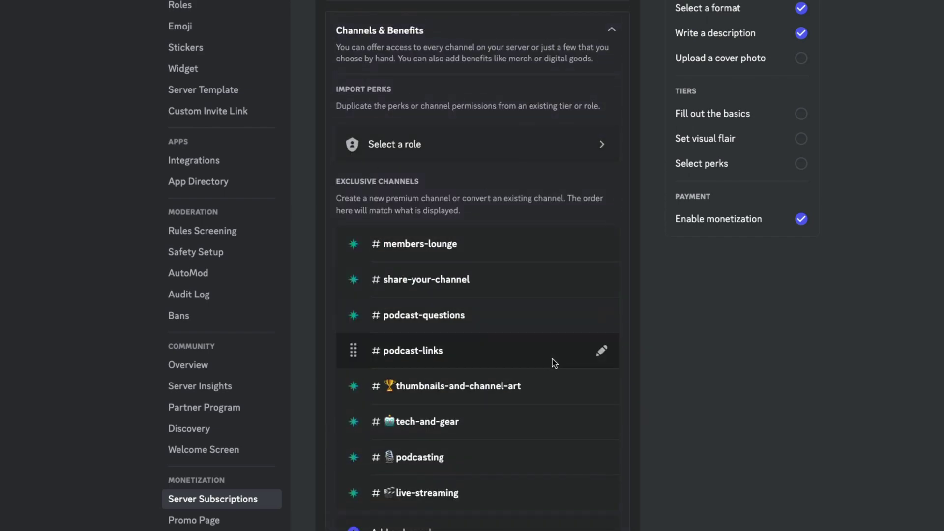
pyautogui.scroll(-4, 552, 359)
# Step: Start a new benefit named Ad Free Episode with the grinning emoji
pyautogui.click(422, 321)
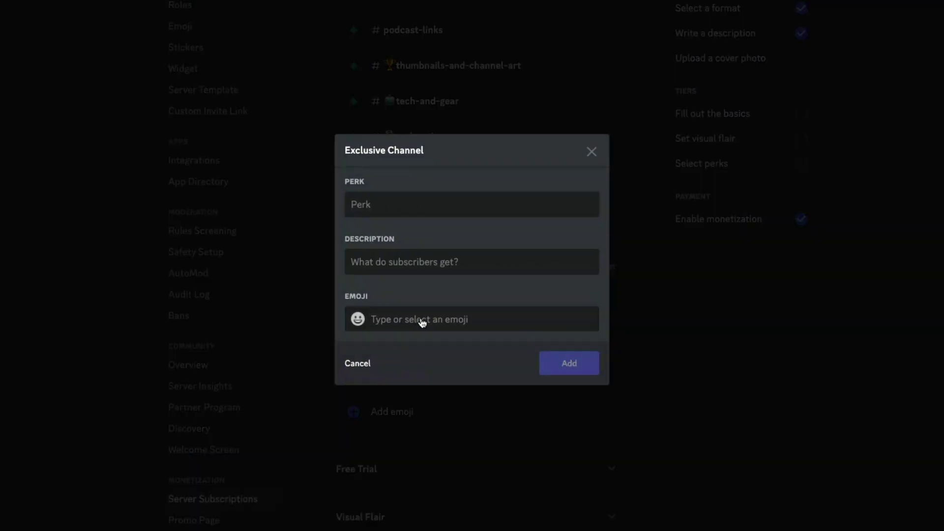
pyautogui.click(361, 204)
pyautogui.write('Ad')
pyautogui.write(' Free Episode')
pyautogui.click(408, 267)
pyautogui.click(406, 321)
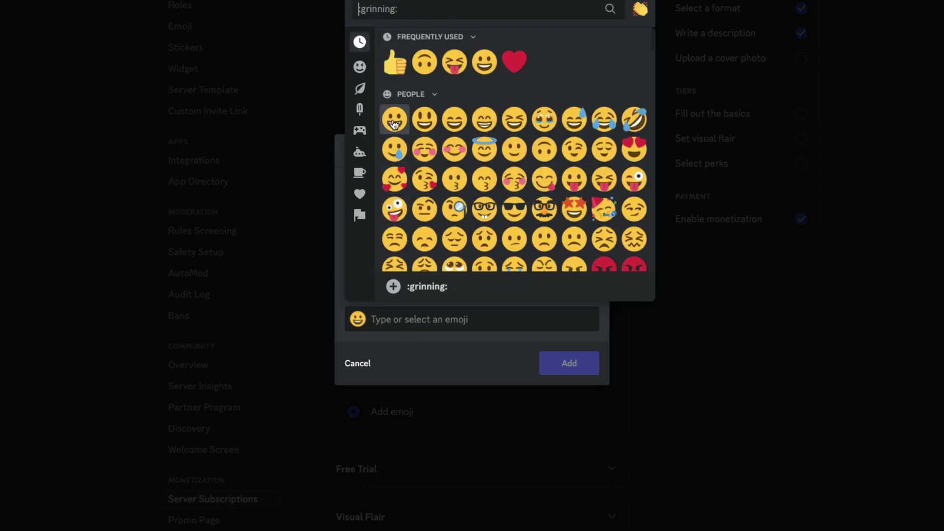
pyautogui.click(395, 119)
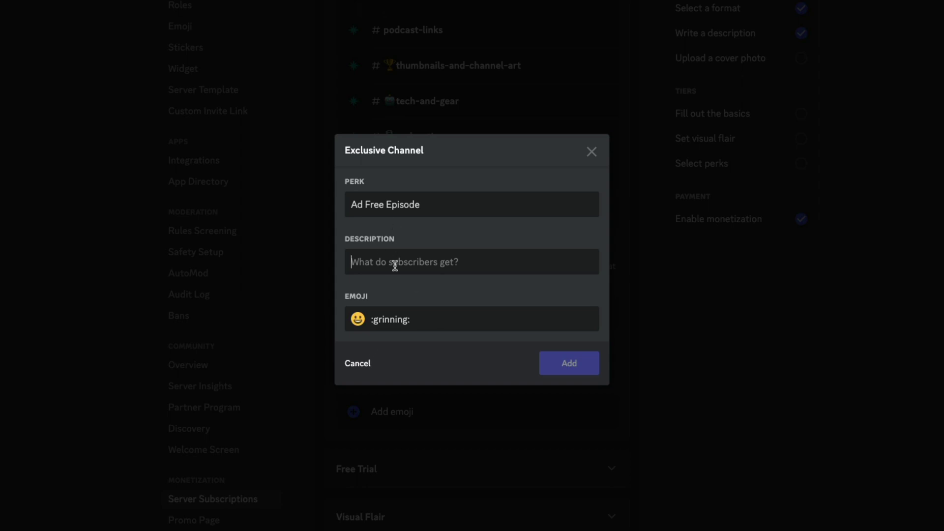
# Step: Copy the perk name into the description and add the Ad Free Episode benefit to the tier
pyautogui.doubleClick(401, 204)
pyautogui.rightClick(402, 207)
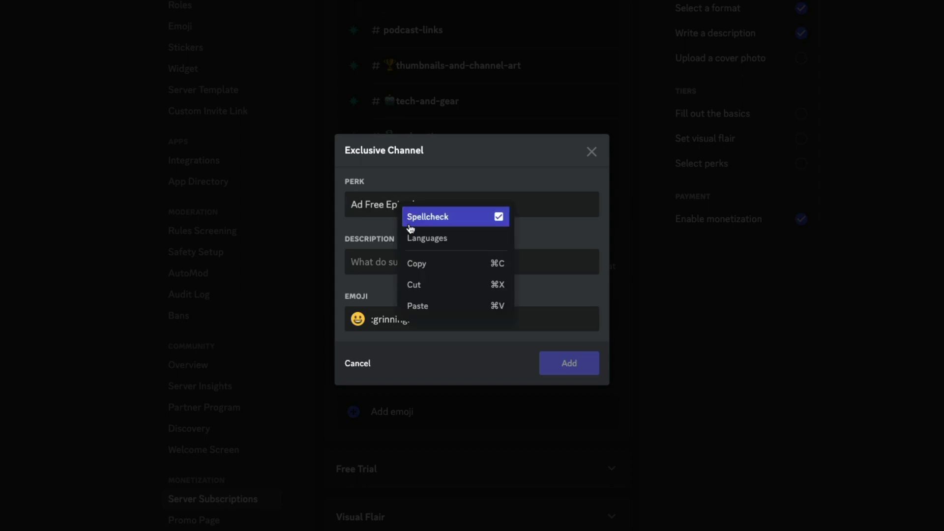
pyautogui.click(423, 264)
pyautogui.click(400, 264)
pyautogui.press('super+v')
pyautogui.click(574, 361)
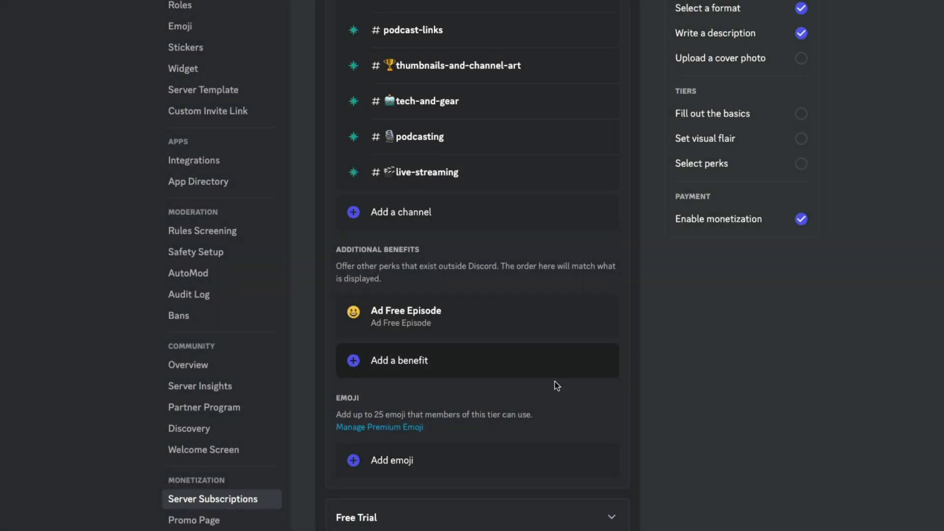
pyautogui.scroll(-1, 555, 383)
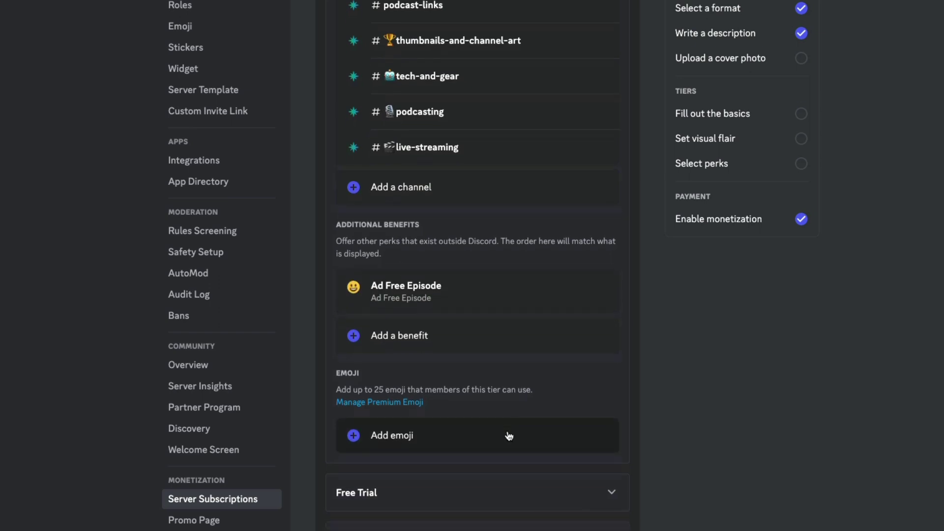
pyautogui.scroll(-2, 507, 435)
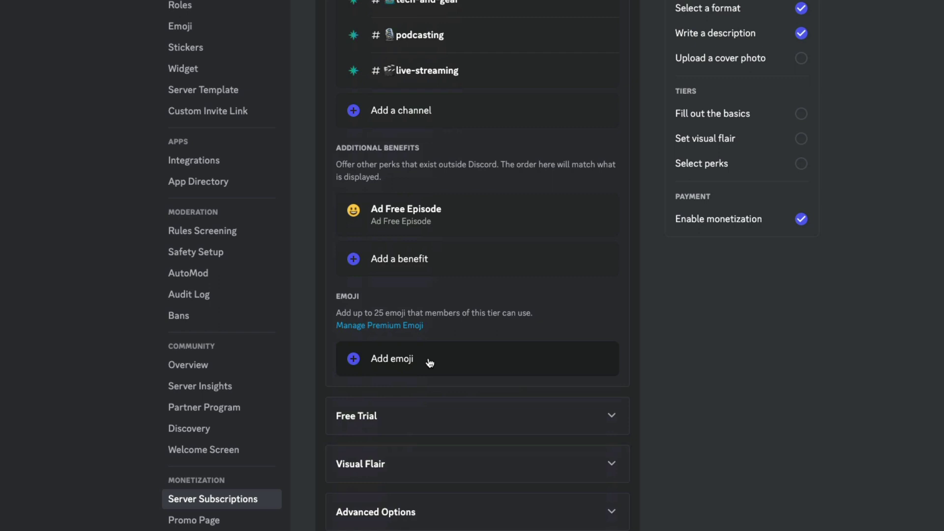
pyautogui.click(457, 360)
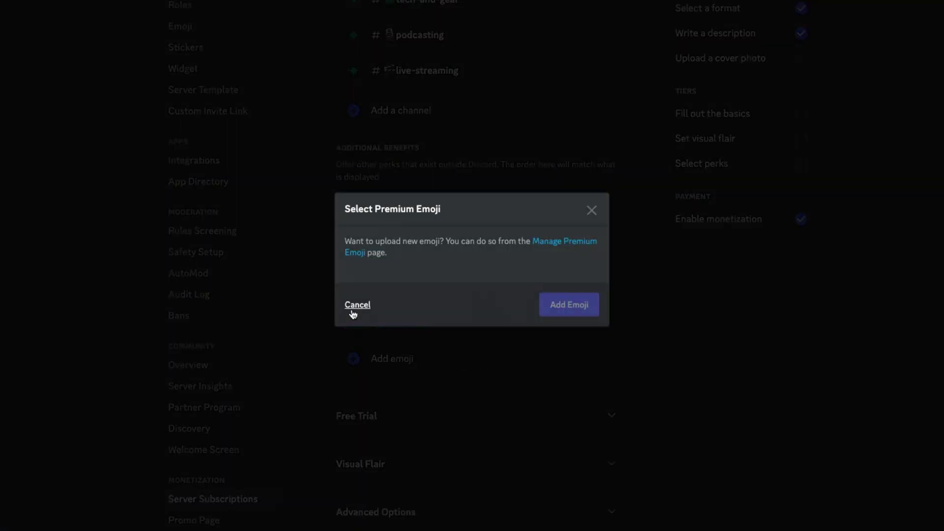
pyautogui.click(354, 305)
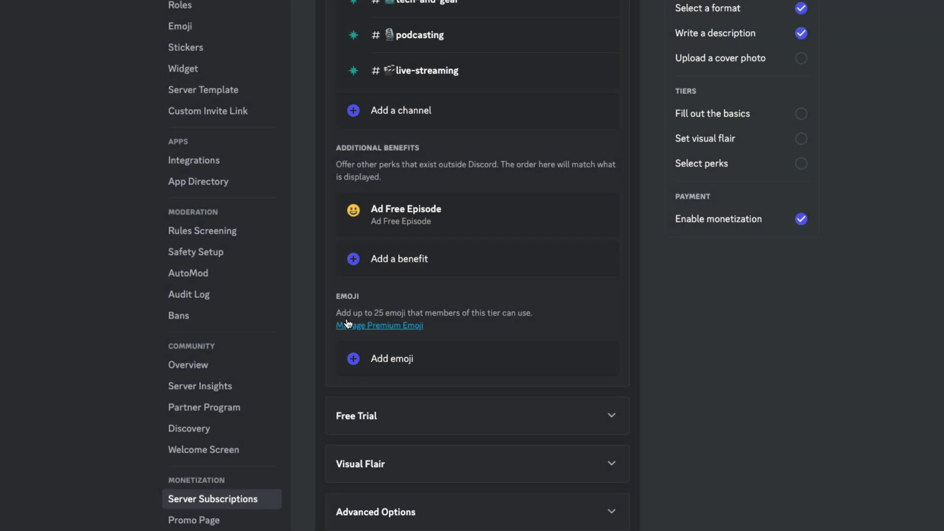
pyautogui.click(393, 325)
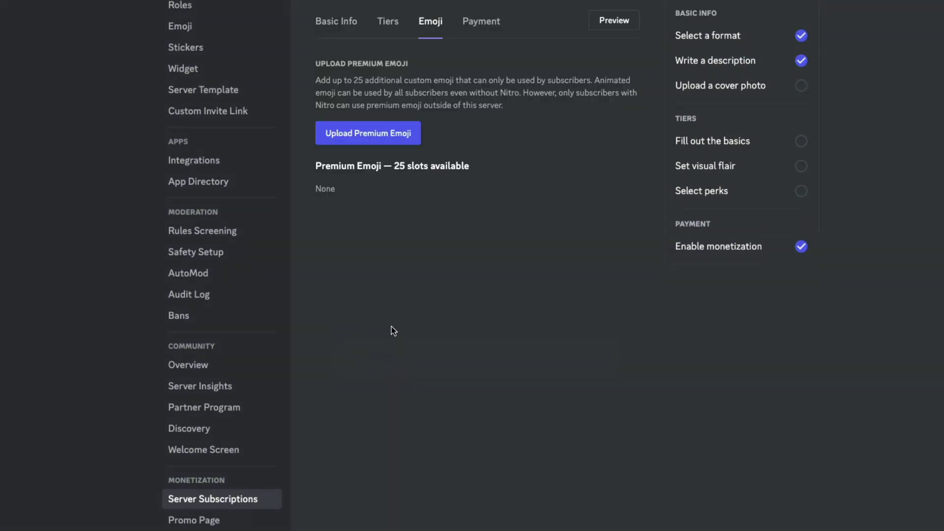
pyautogui.click(387, 20)
pyautogui.scroll(-5, 497, 426)
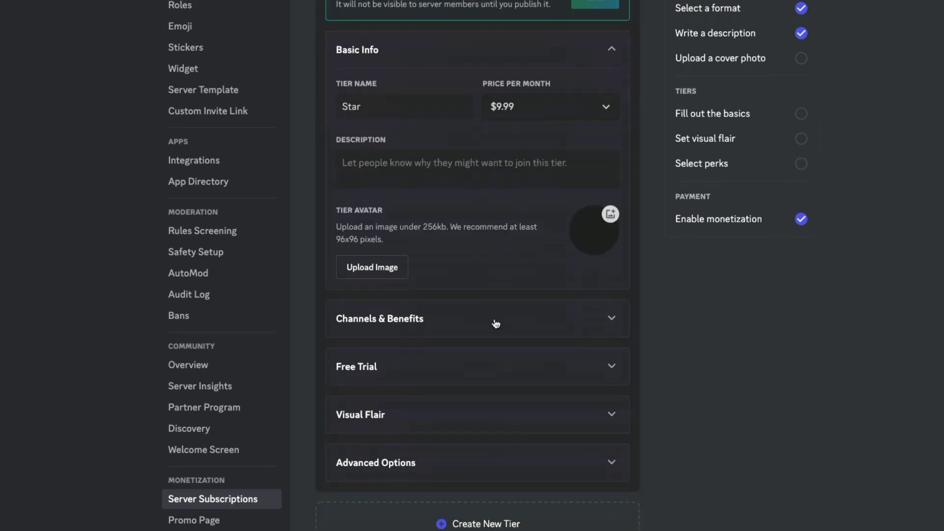
pyautogui.click(384, 323)
pyautogui.scroll(-5, 475, 340)
pyautogui.scroll(-5, 474, 340)
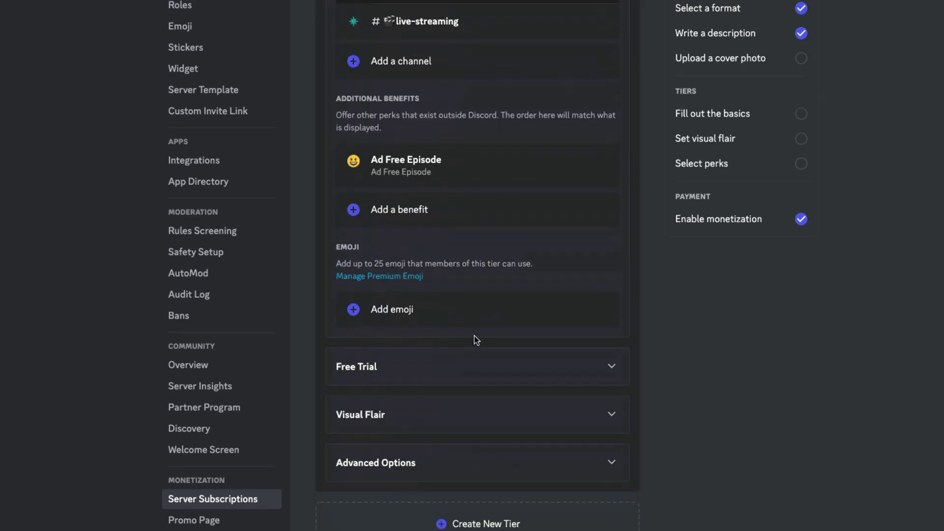
# Step: Enable free trials lasting 1 Day and claimable by 50 users
pyautogui.click(418, 371)
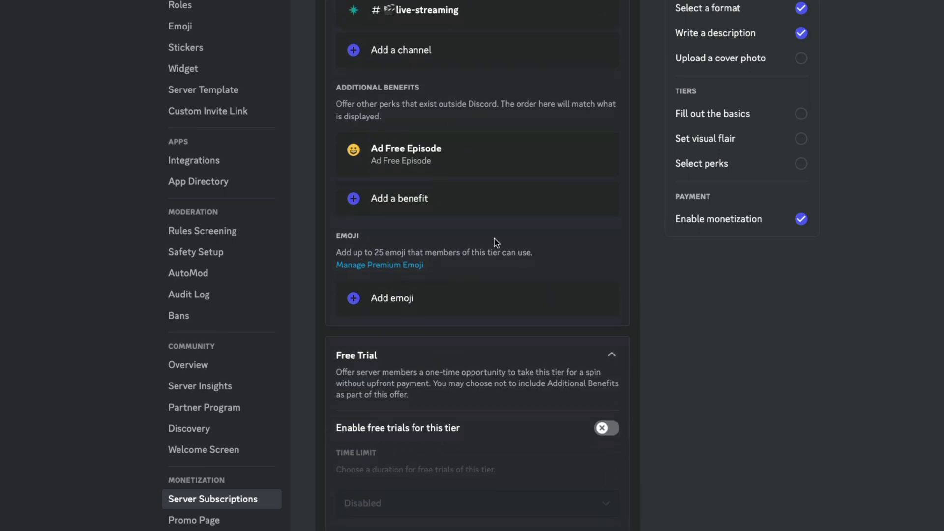
pyautogui.scroll(-2, 495, 238)
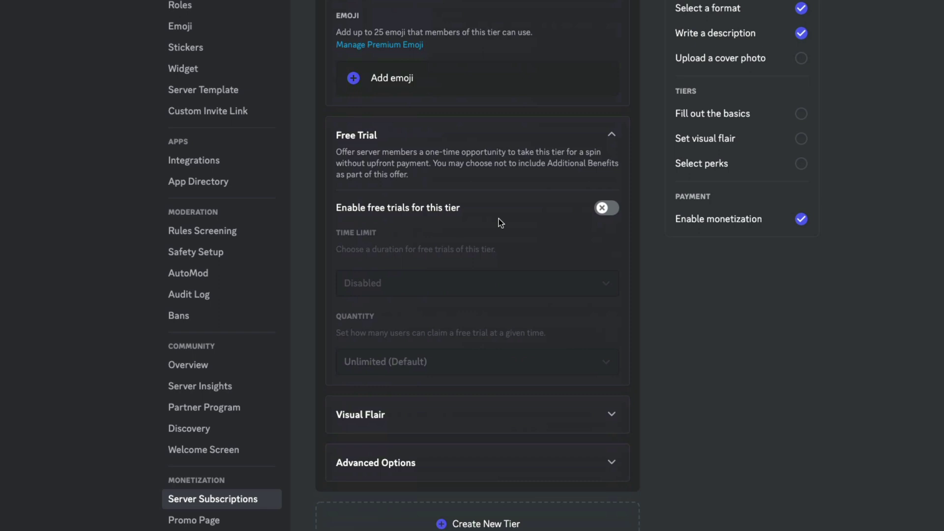
pyautogui.click(604, 212)
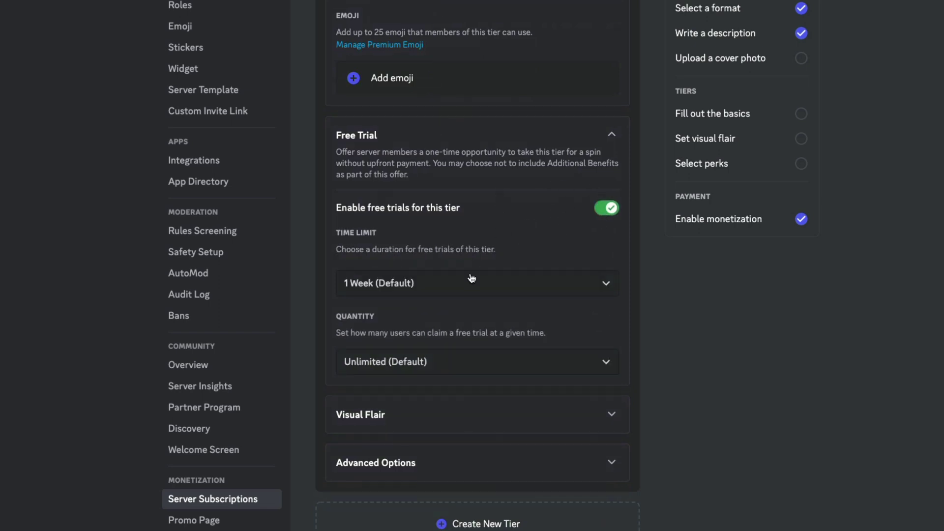
pyautogui.click(469, 292)
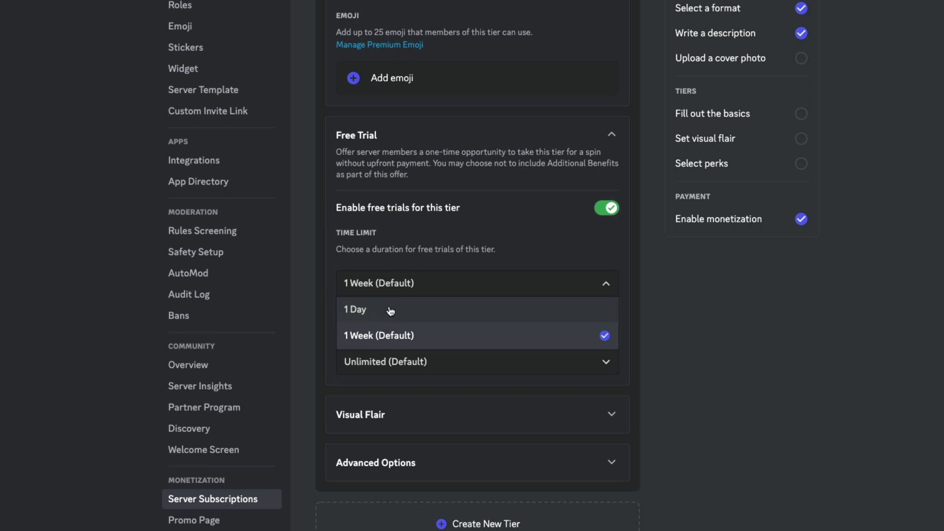
pyautogui.click(389, 310)
pyautogui.click(401, 295)
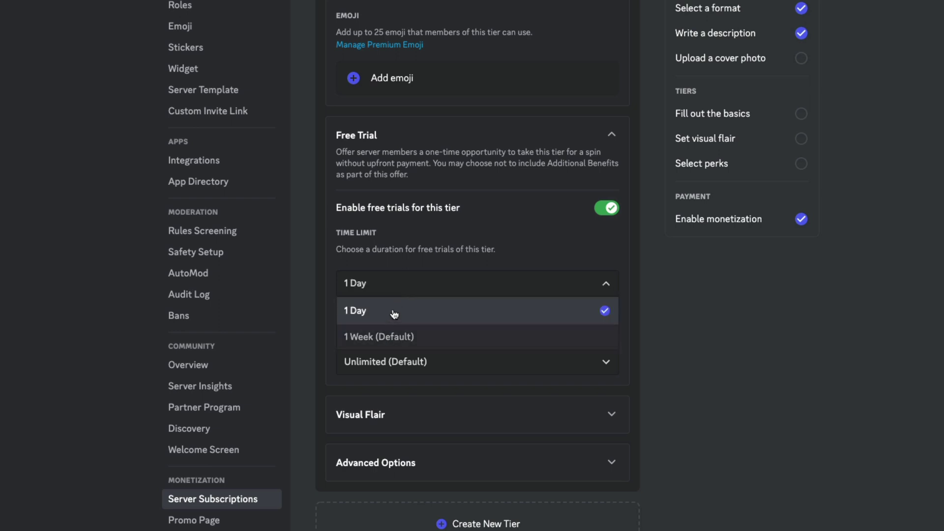
pyautogui.click(807, 359)
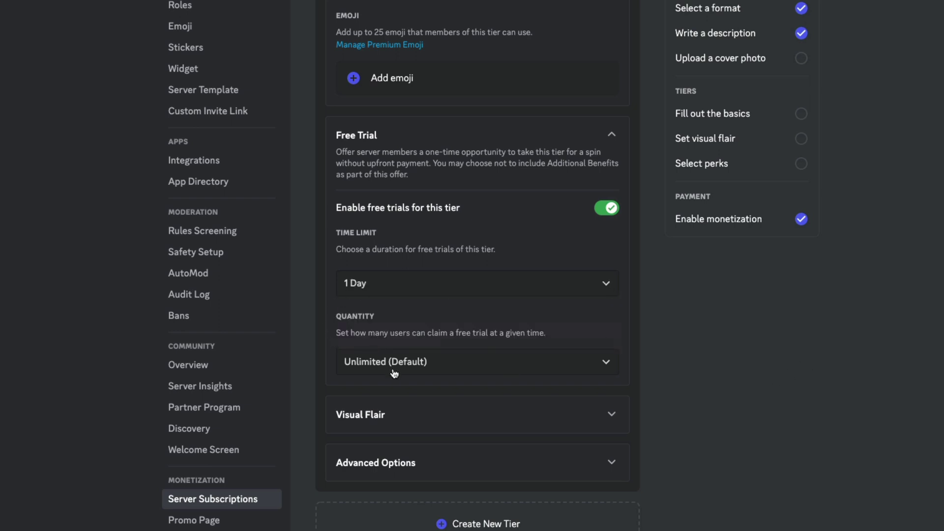
pyautogui.click(417, 363)
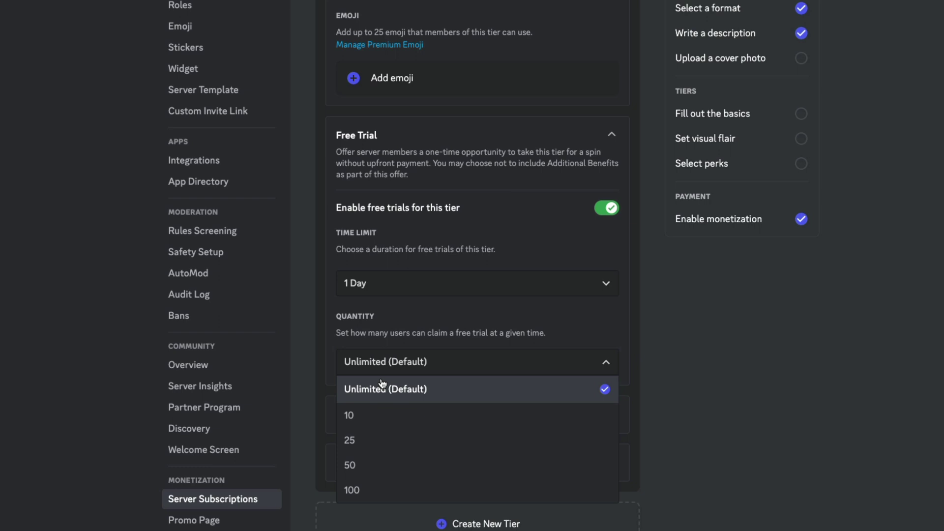
pyautogui.click(368, 467)
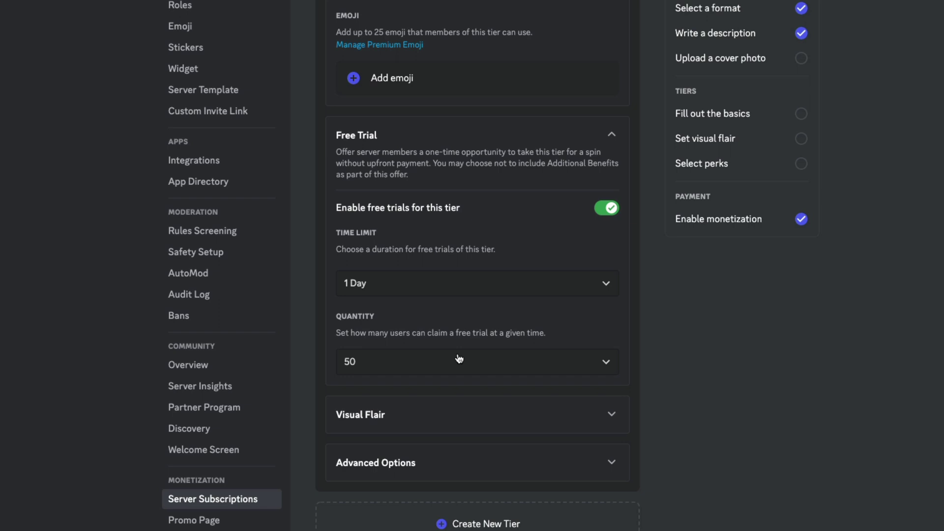
# Step: Try green, orange, dark red and blue flair colours before settling on pink subscriber names
pyautogui.click(388, 416)
pyautogui.scroll(-5, 401, 359)
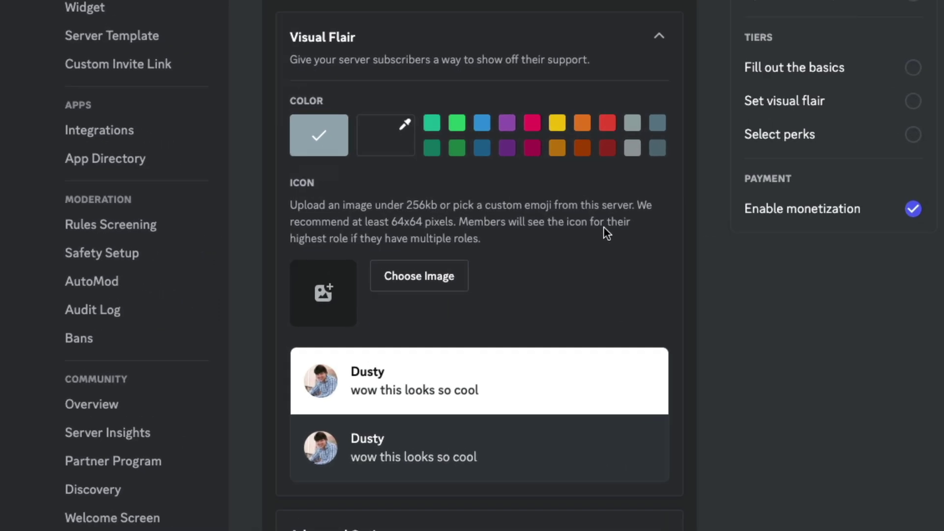
pyautogui.click(456, 123)
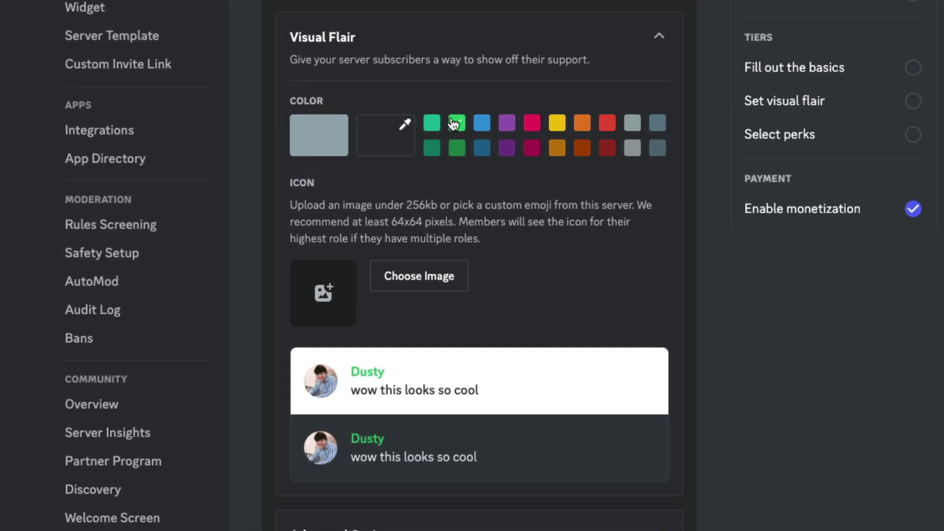
pyautogui.click(583, 124)
pyautogui.click(607, 148)
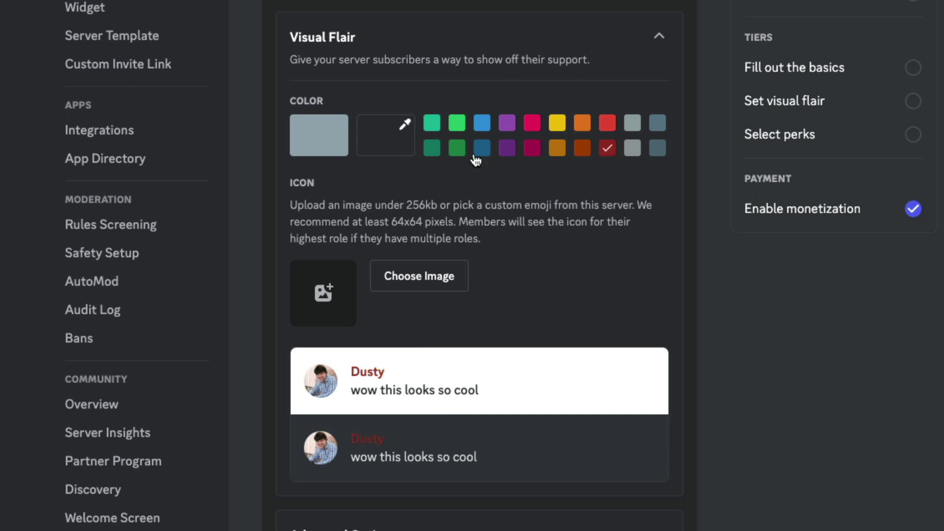
pyautogui.click(482, 124)
pyautogui.click(532, 125)
pyautogui.scroll(-2, 479, 295)
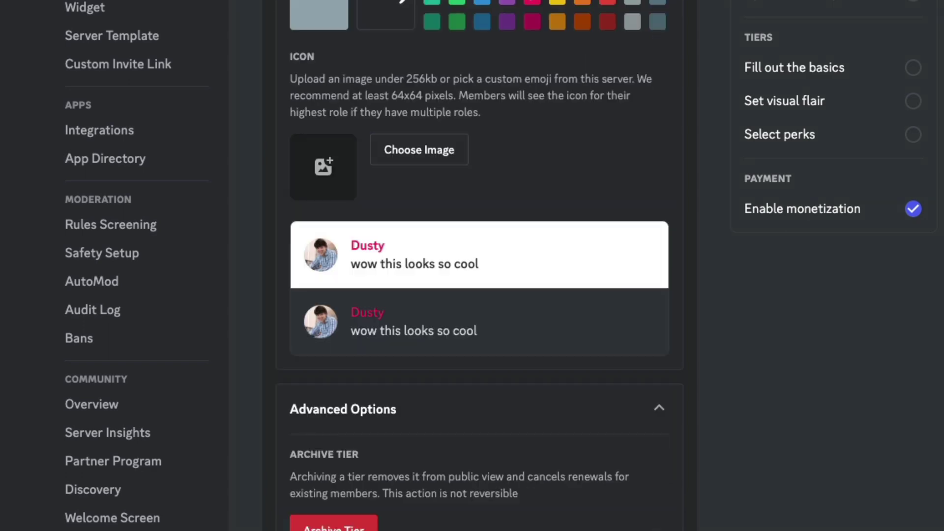
# Step: Create a new tier named Diamond, then go to the premium emoji section (25 empty slots)
pyautogui.click(445, 501)
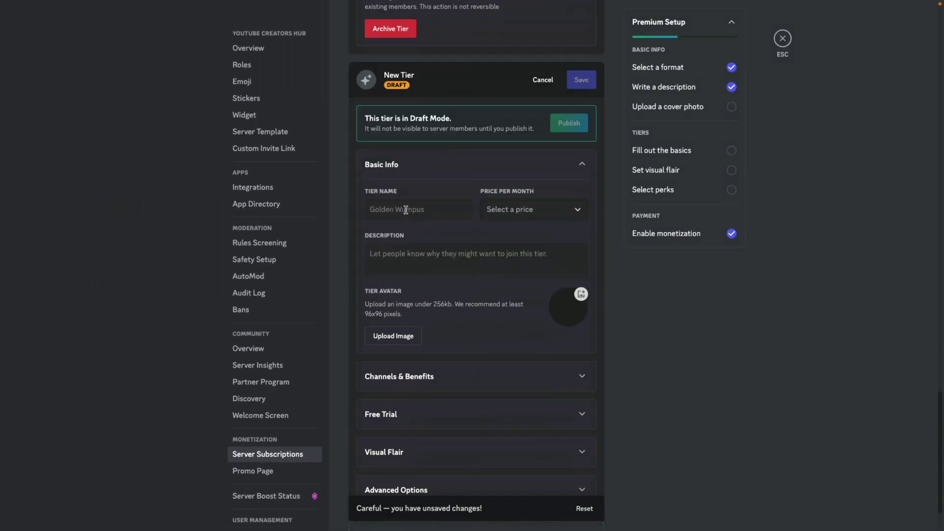
pyautogui.click(405, 209)
pyautogui.write('zf')
pyautogui.press('BackSpace')
pyautogui.press('BackSpace')
pyautogui.write('Diamond')
pyautogui.scroll(10, 436, 238)
pyautogui.scroll(10, 466, 259)
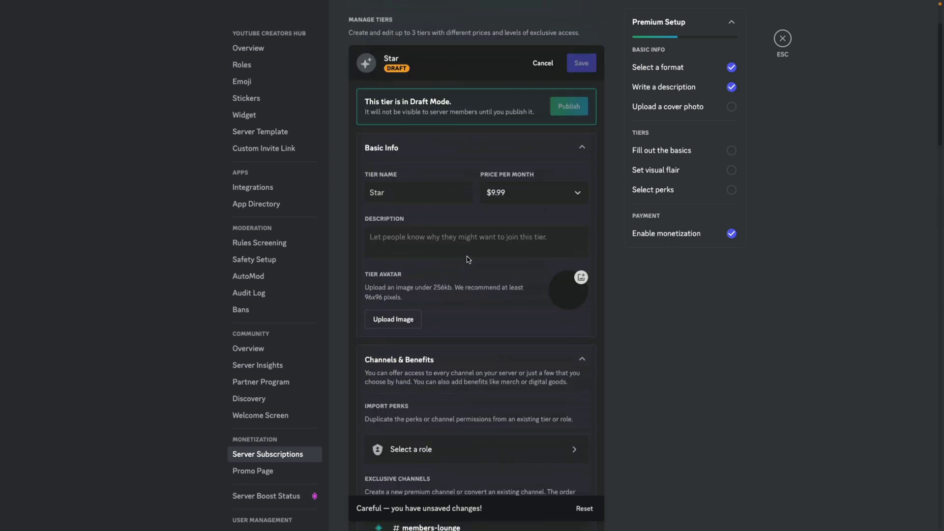
pyautogui.scroll(5, 466, 260)
pyautogui.click(439, 77)
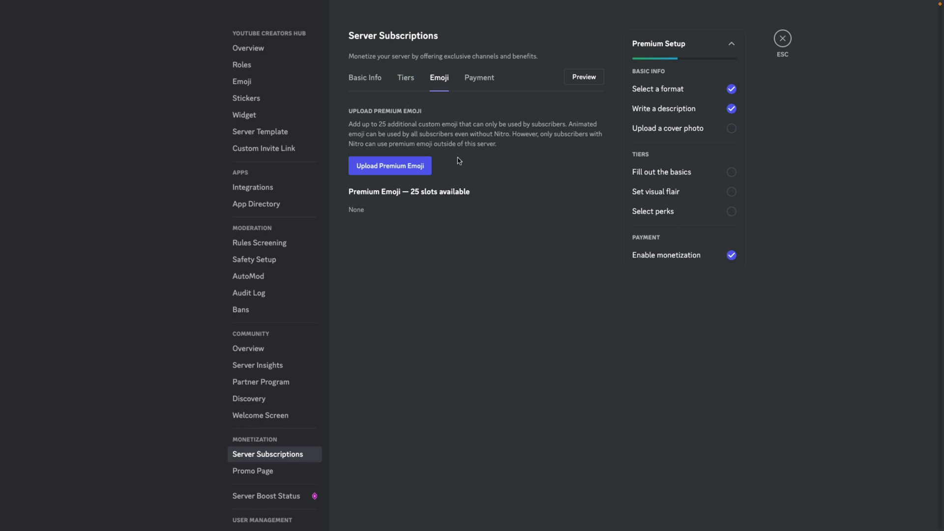
# Step: View the Payment overview with revenue, total members and payment team
pyautogui.click(478, 80)
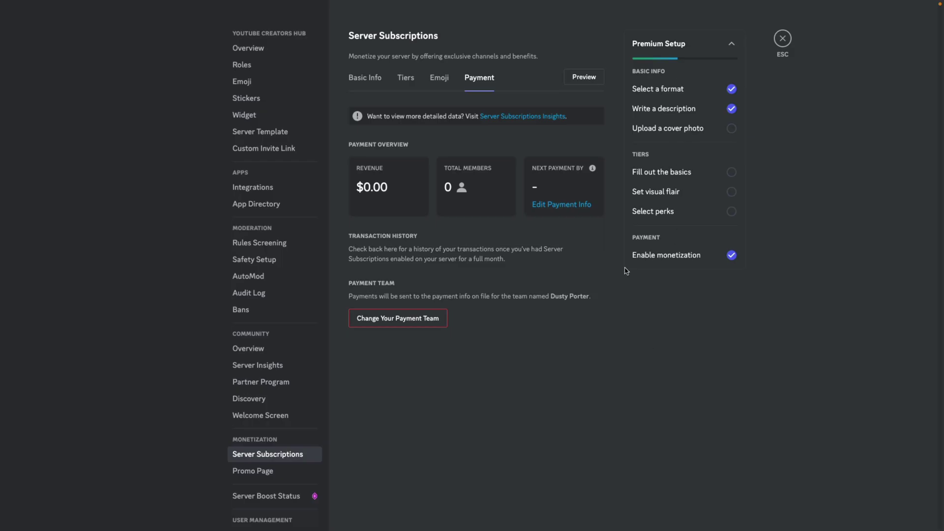
pyautogui.click(583, 78)
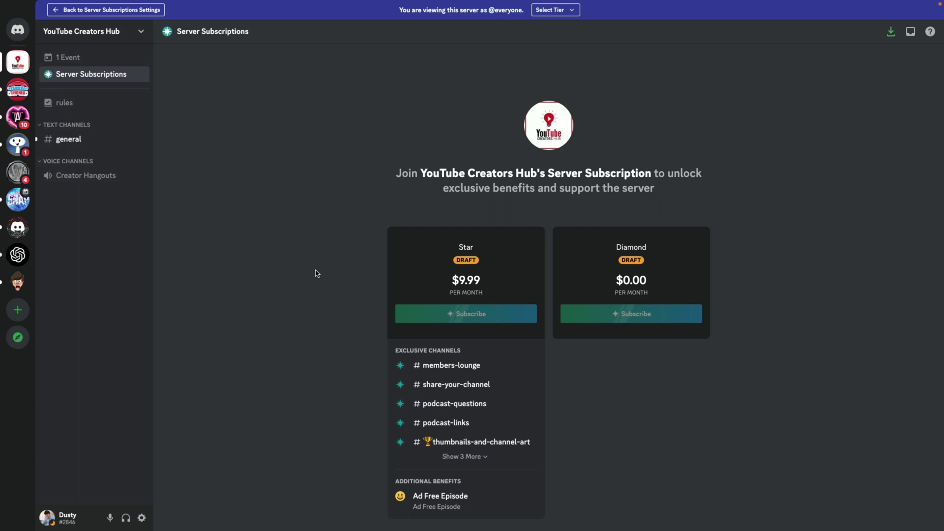
pyautogui.click(551, 14)
pyautogui.click(493, 88)
# Step: Go back to Server Subscriptions settings on the basic info tab with some-channels exclusivity
pyautogui.click(81, 14)
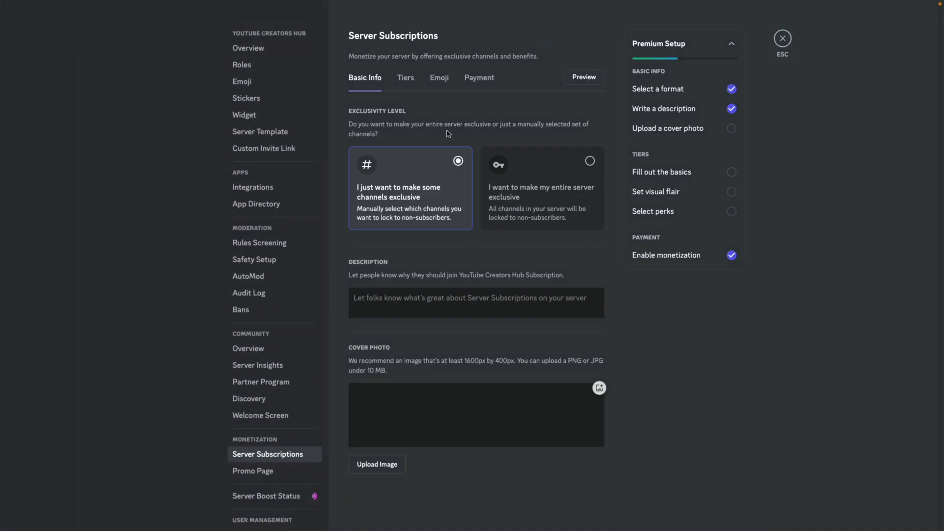